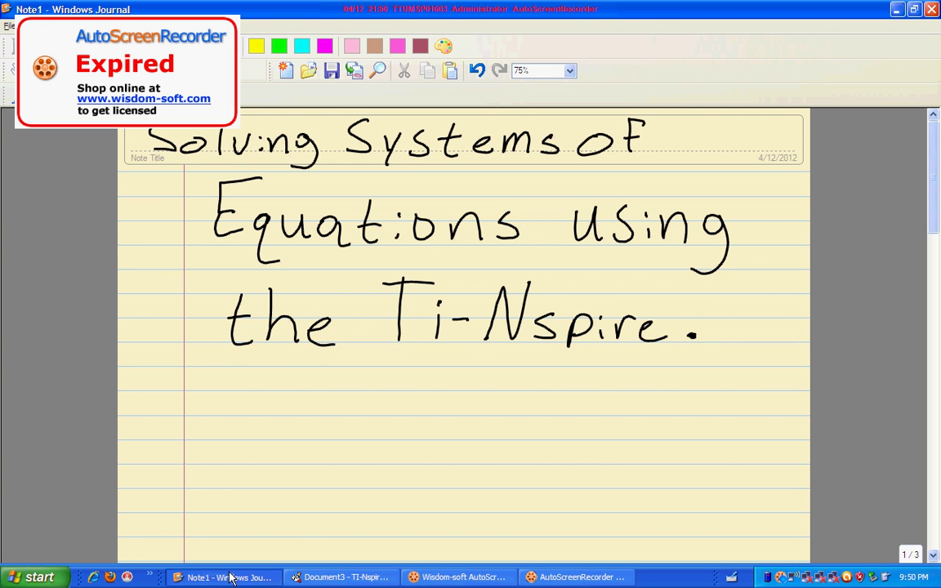
# Leave the Windows Journal note for the TI-Nspire home screen showing Scratchpad and Documents
pyautogui.hotkey('alt', 'Tab')
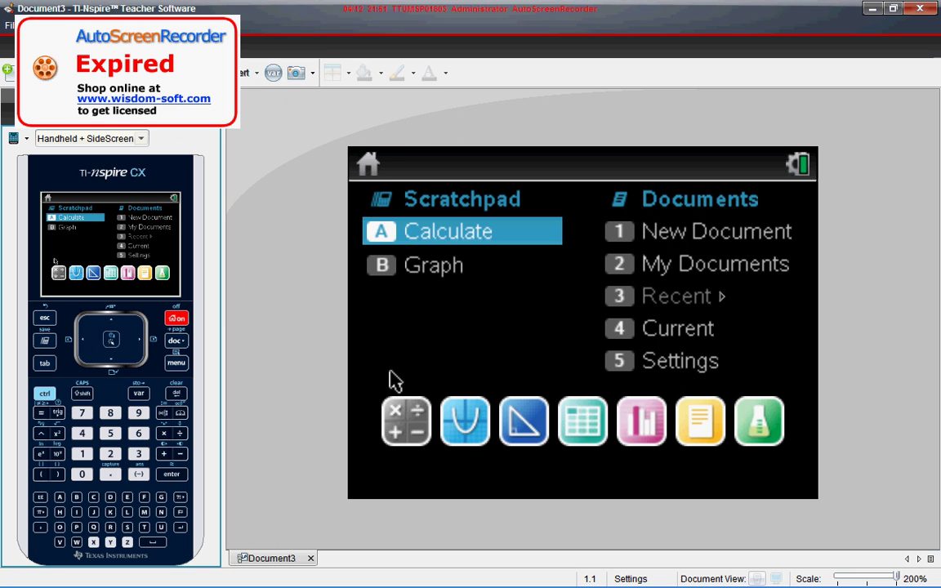
# Create Document4 from the handheld home screen's New Document option
pyautogui.click(636, 238)
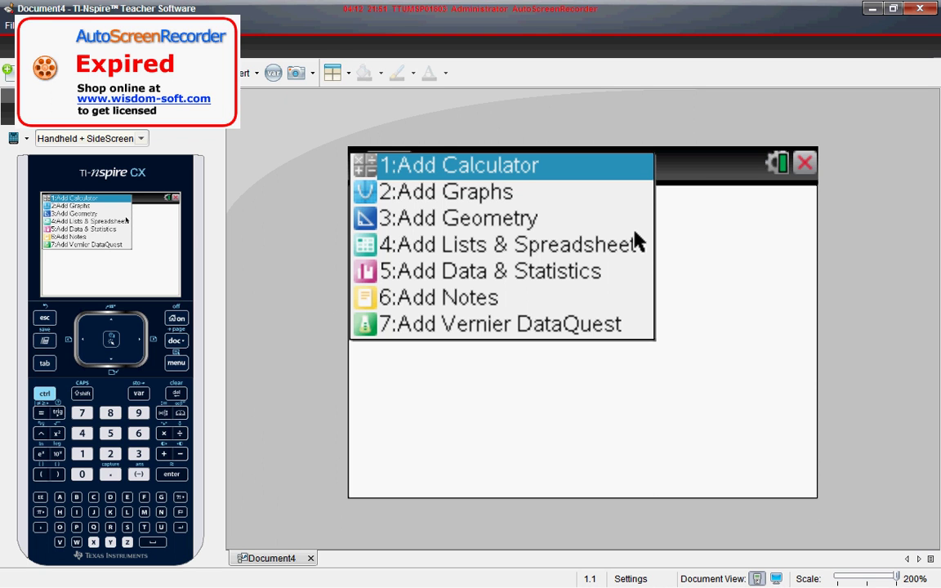
# Insert an empty Calculator page as page 1.1 of Document4
pyautogui.click(594, 167)
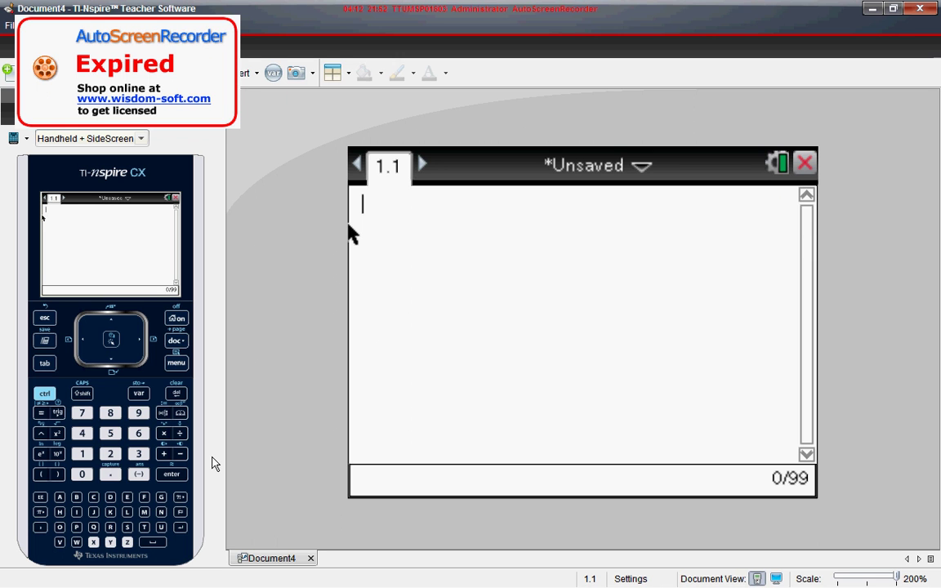
# Scroll the Journal note to y = x + 3 and y = −x + 19, then return to the Calculator page
pyautogui.hotkey('alt', 'Tab')
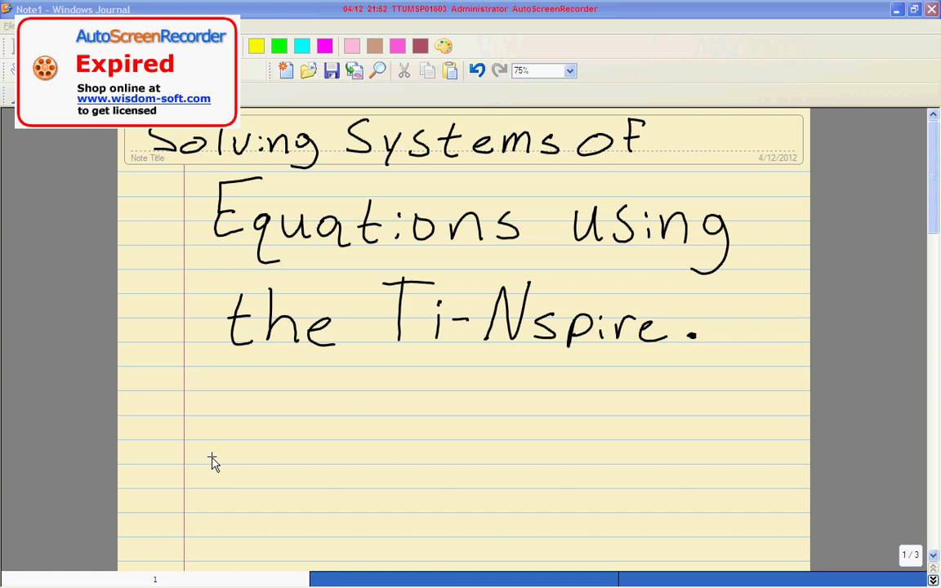
pyautogui.moveTo(933, 211); pyautogui.dragTo(938, 349)
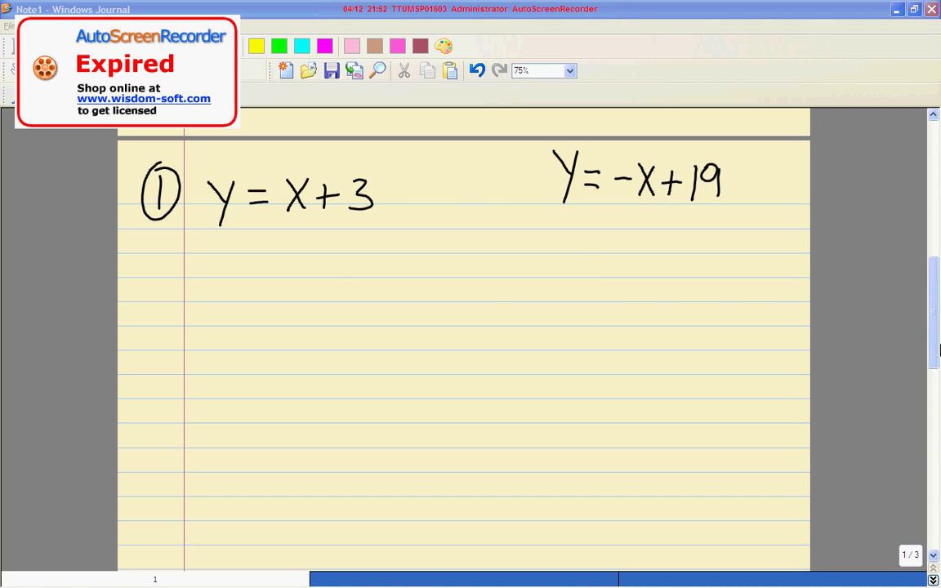
pyautogui.hotkey('alt', 'Tab')
pyautogui.hotkey('alt', 'Tab')
pyautogui.hotkey('alt', 'Tab')
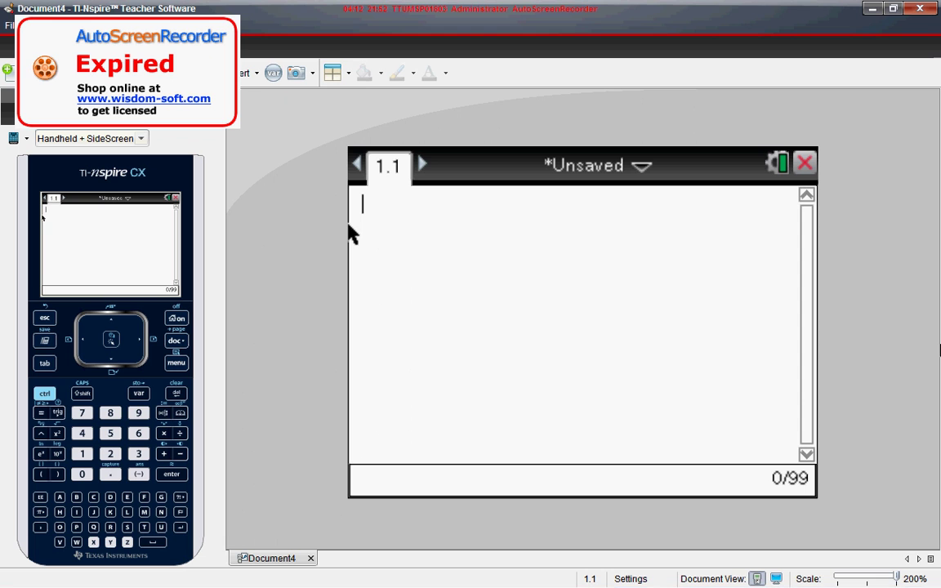
# Insert a linSolve template from Algebra > Solve System of Linear Equations with 2 equations in x, y
pyautogui.click(176, 365)
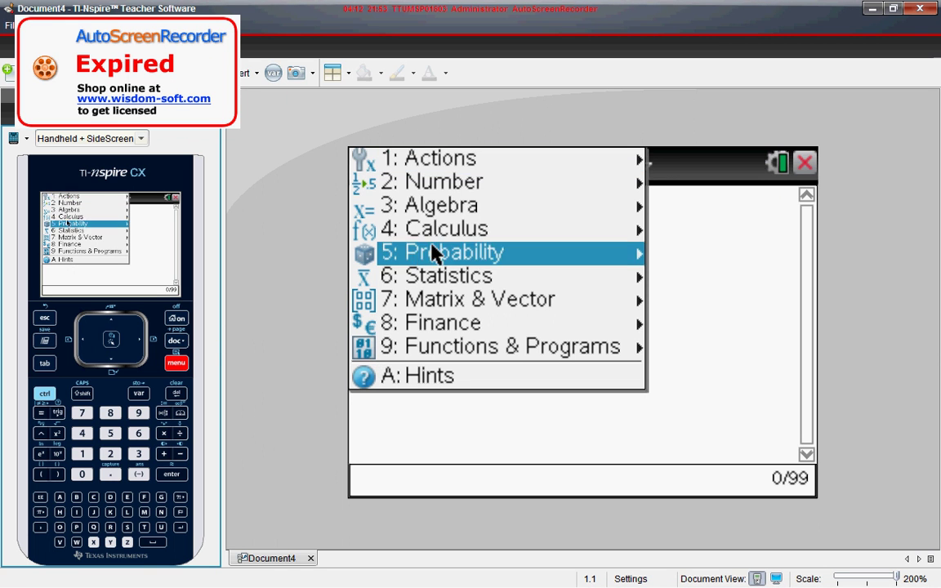
pyautogui.click(479, 210)
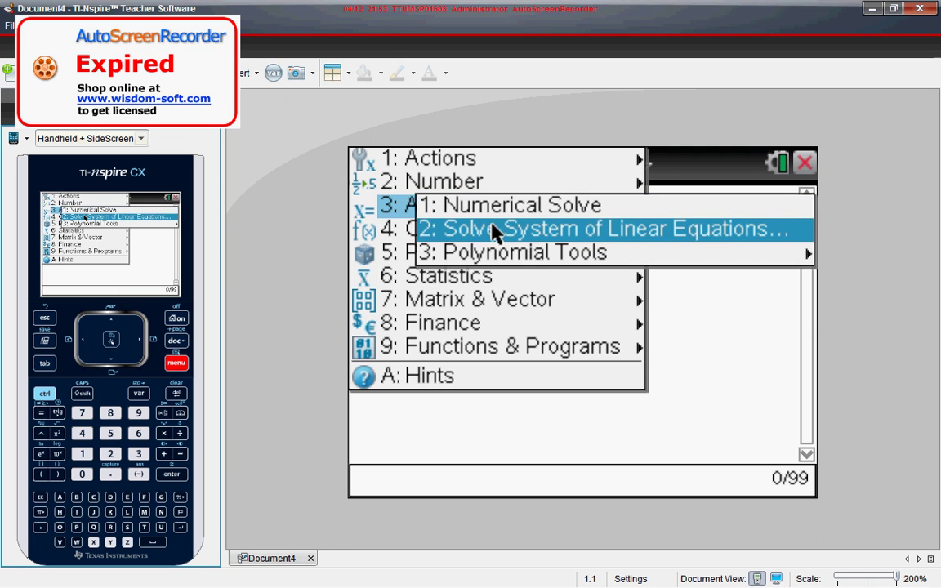
pyautogui.click(494, 231)
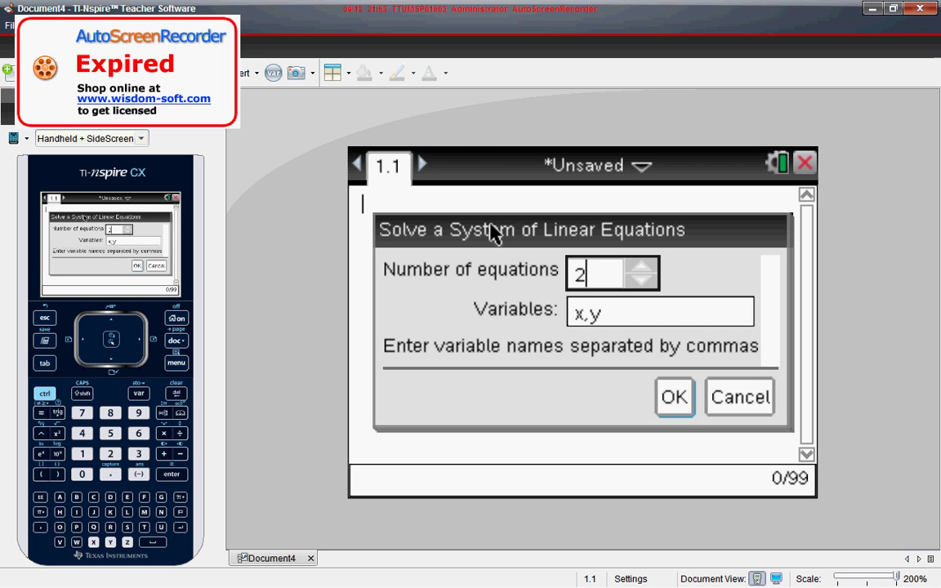
pyautogui.click(675, 398)
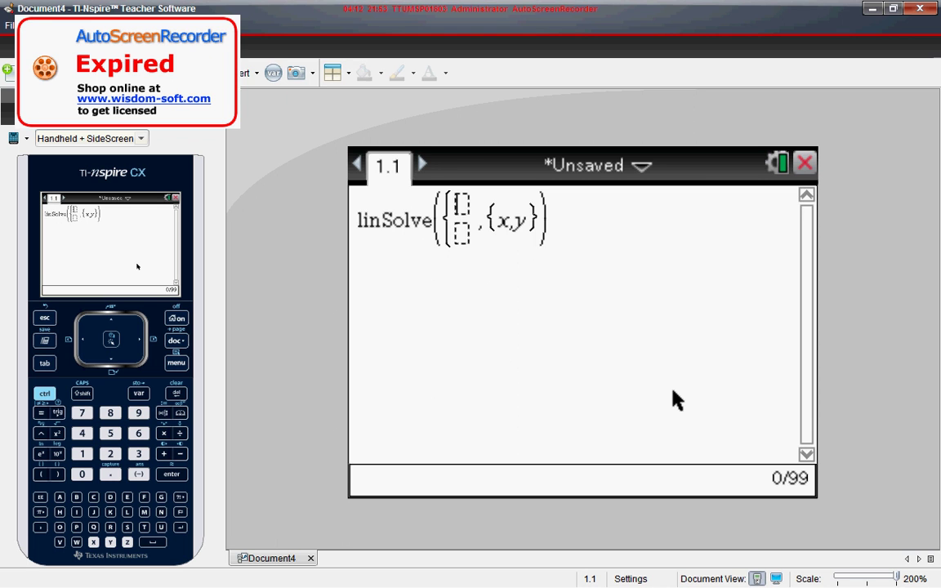
# Enter y=x+3 in the first linSolve slot and move to the second slot
pyautogui.hotkey('alt', 'Tab')
pyautogui.hotkey('alt', 'Tab')
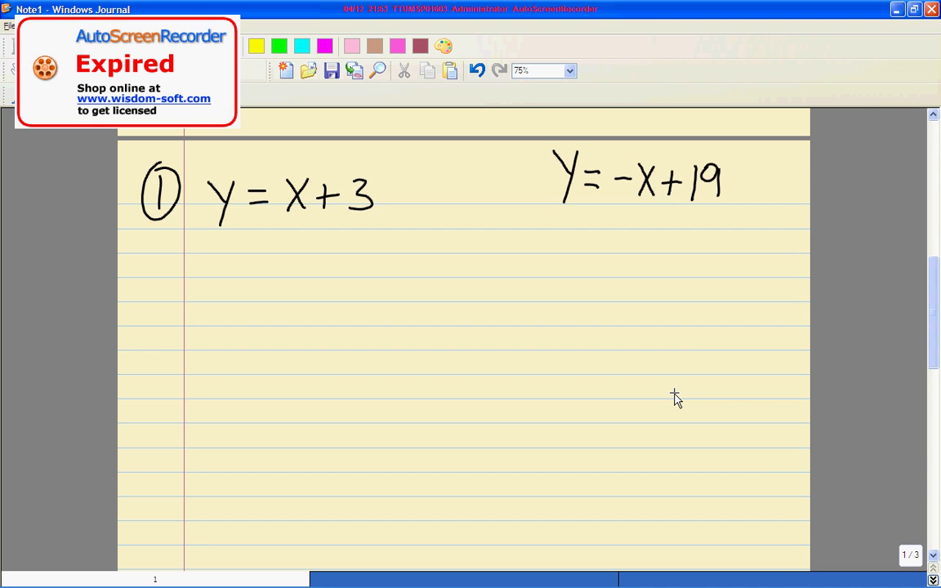
pyautogui.hotkey('alt', 'Tab')
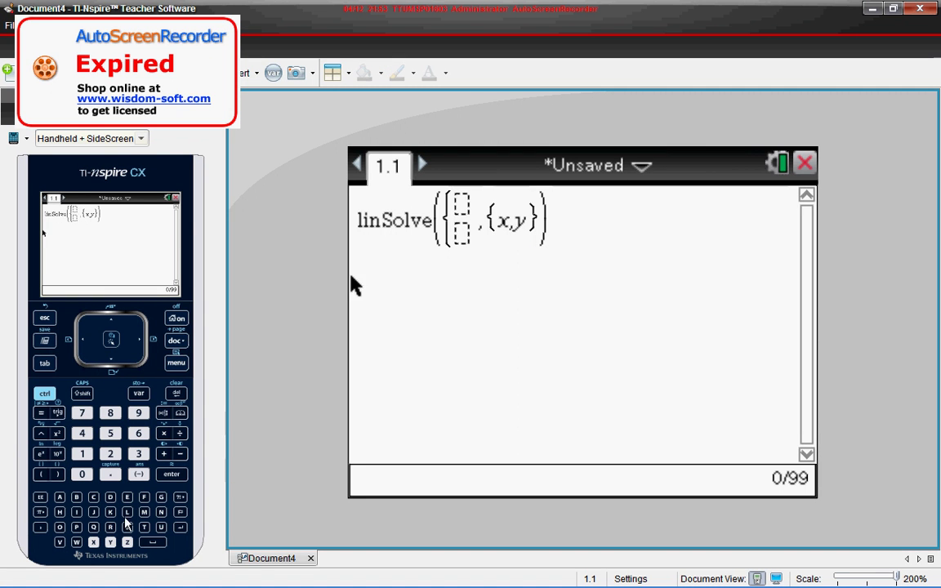
pyautogui.click(110, 542)
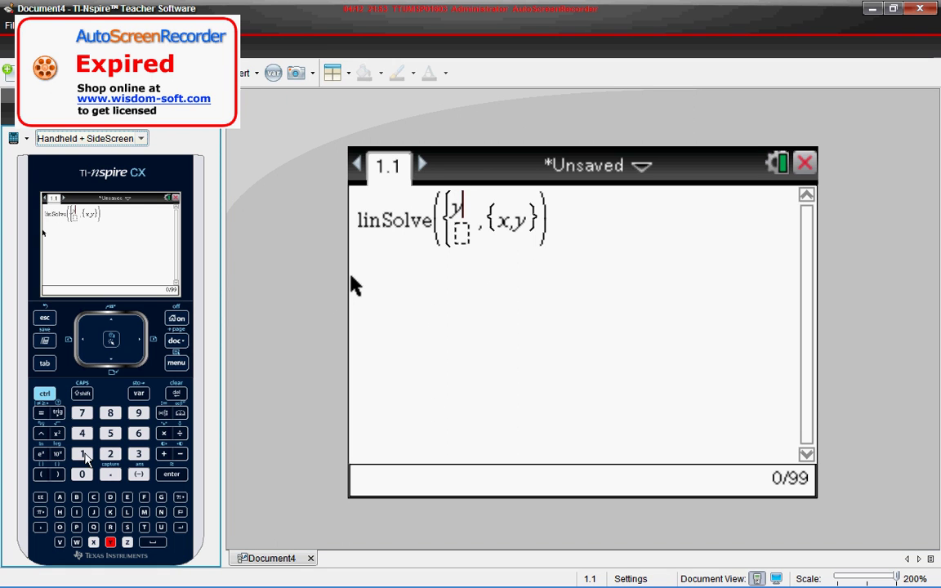
pyautogui.click(41, 413)
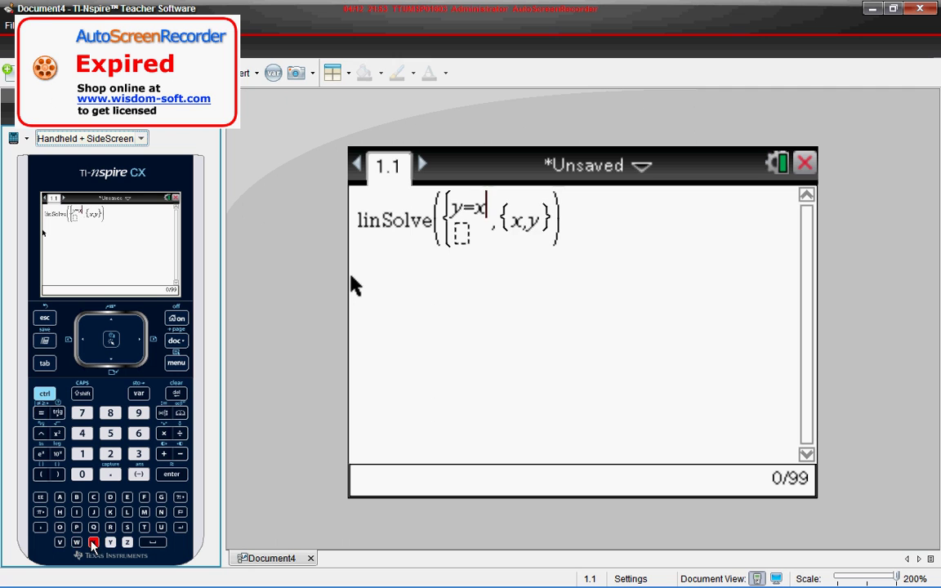
pyautogui.click(162, 455)
pyautogui.click(139, 456)
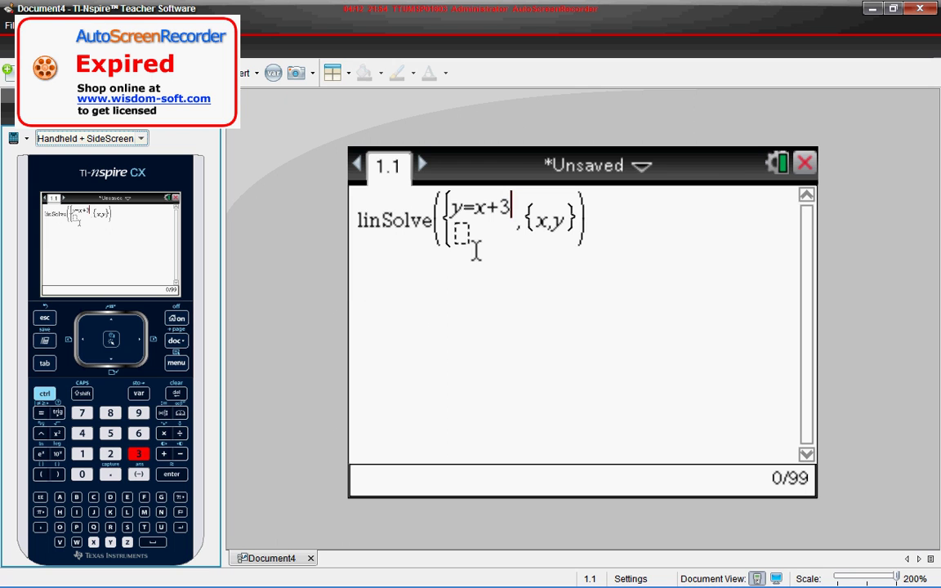
pyautogui.press('Down')
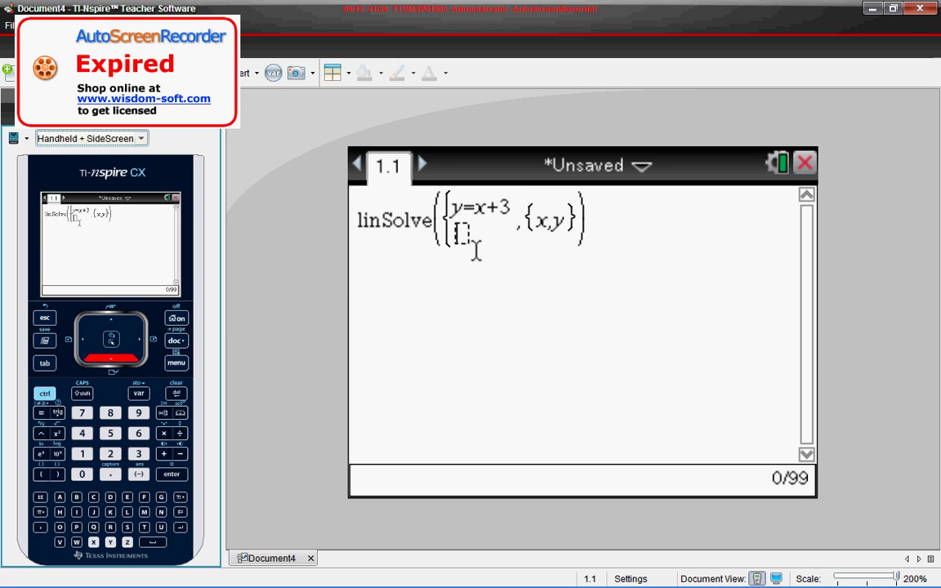
pyautogui.click(462, 230)
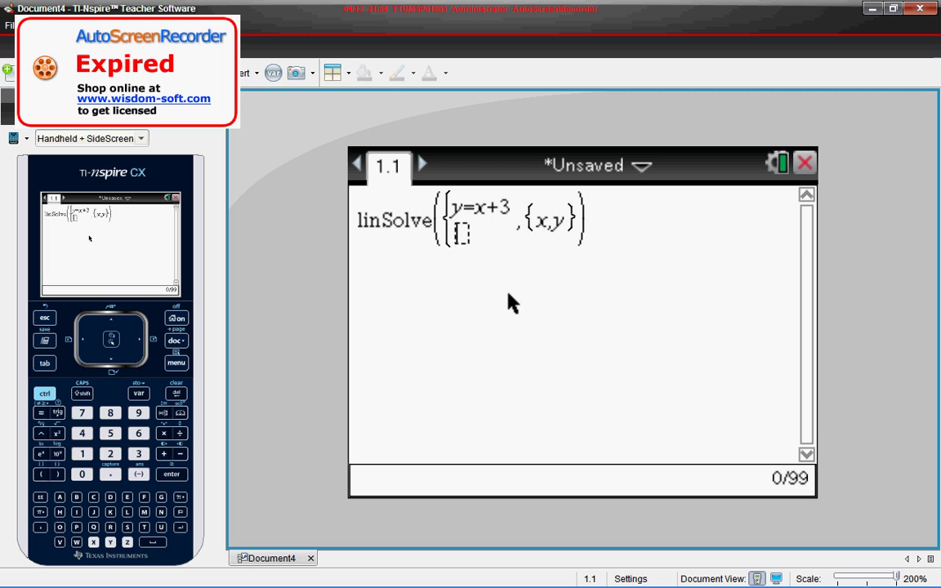
# Bring the Windows Journal note with the equations to the front
pyautogui.hotkey('alt', 'Tab')
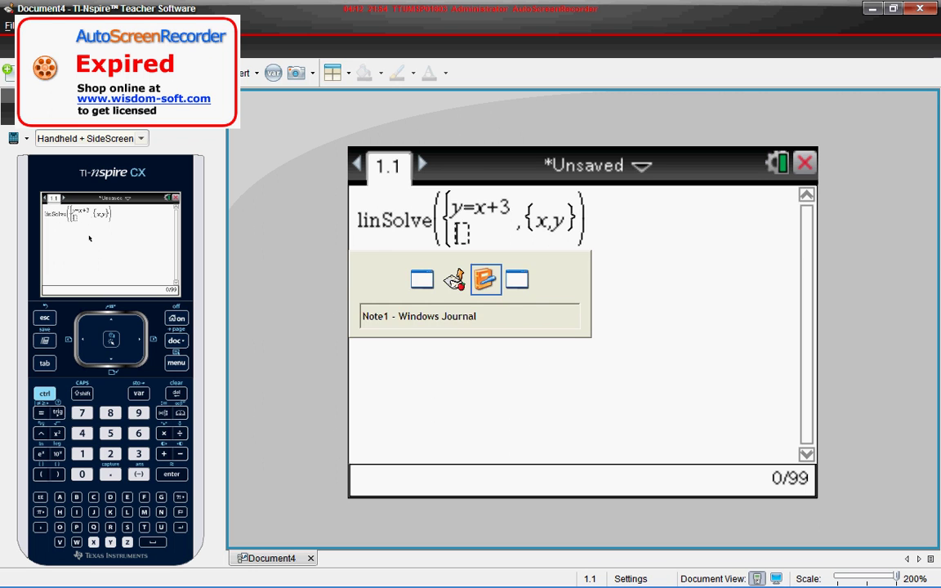
pyautogui.hotkey('alt', 'Tab')
pyautogui.hotkey('alt', 'shift', 'Tab')
pyautogui.press('Escape')
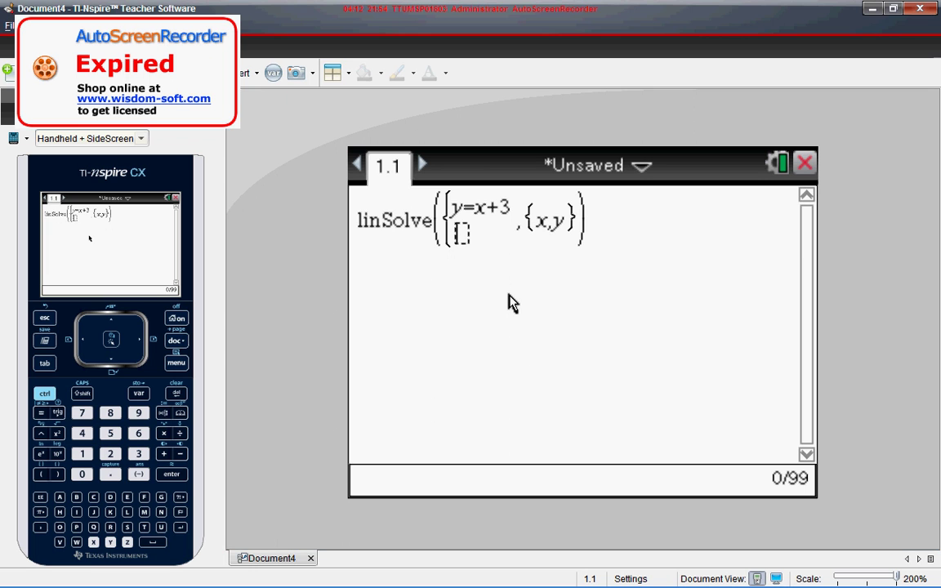
pyautogui.hotkey('alt', 'Tab')
pyautogui.hotkey('alt', 'Tab')
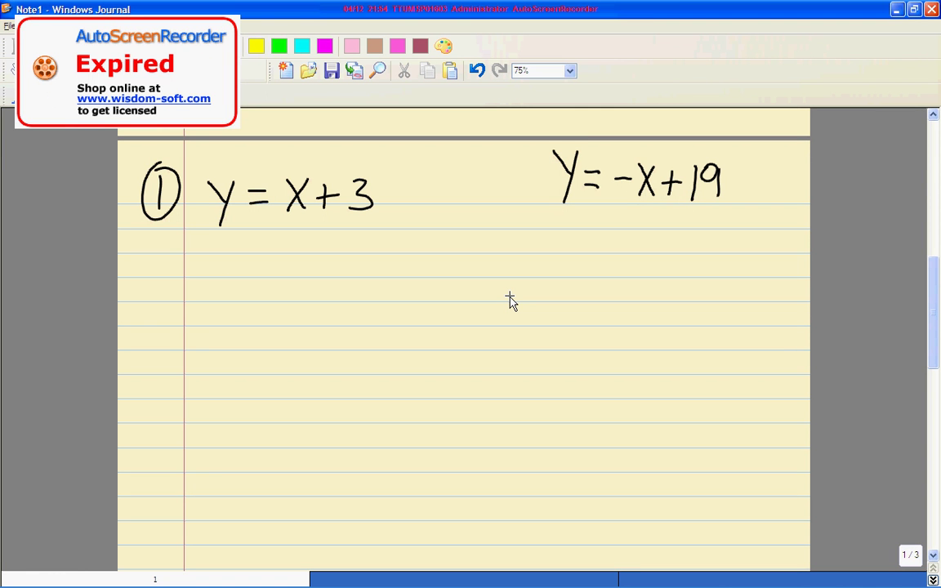
pyautogui.hotkey('alt', 'Tab')
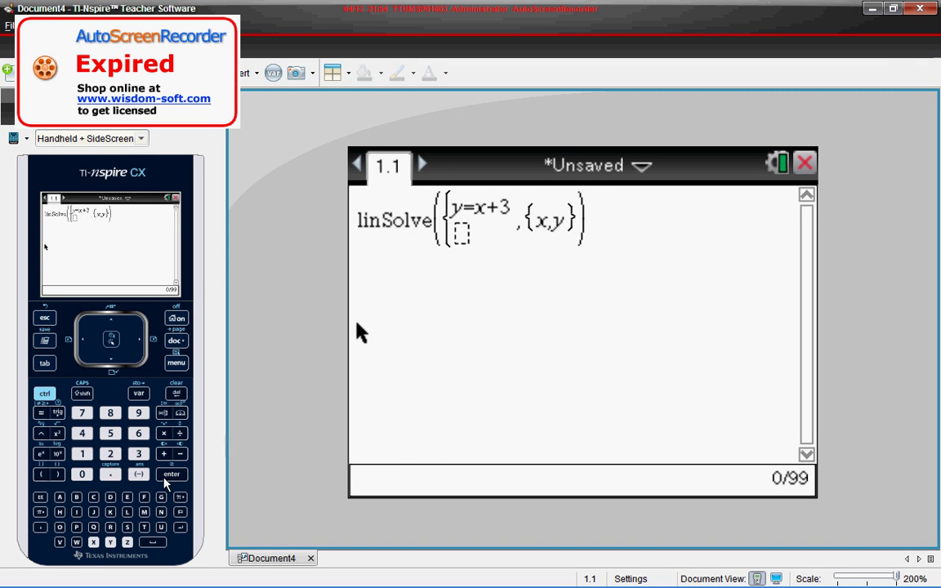
# Enter y=-x+19 as the second equation and evaluate the system, giving {8,11}
pyautogui.click(110, 542)
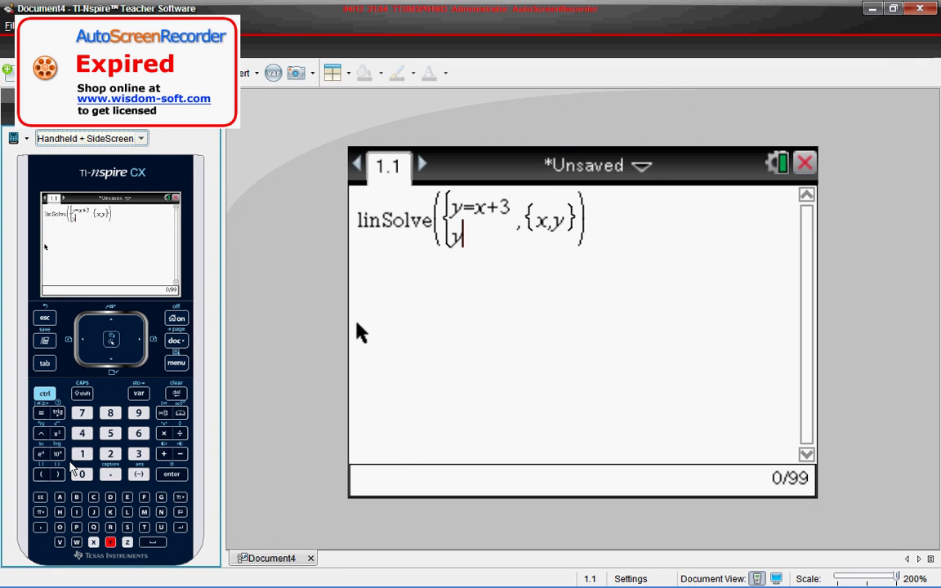
pyautogui.click(40, 414)
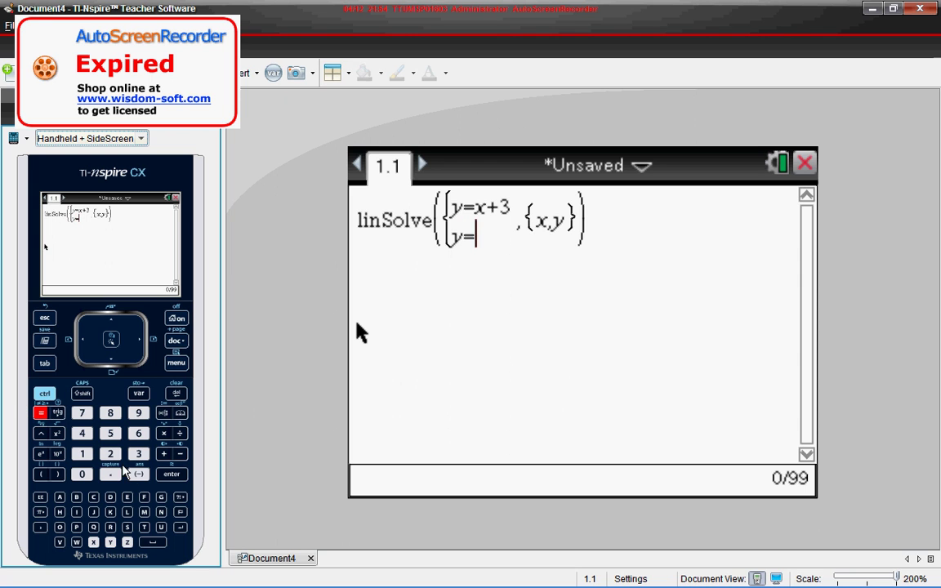
pyautogui.click(139, 475)
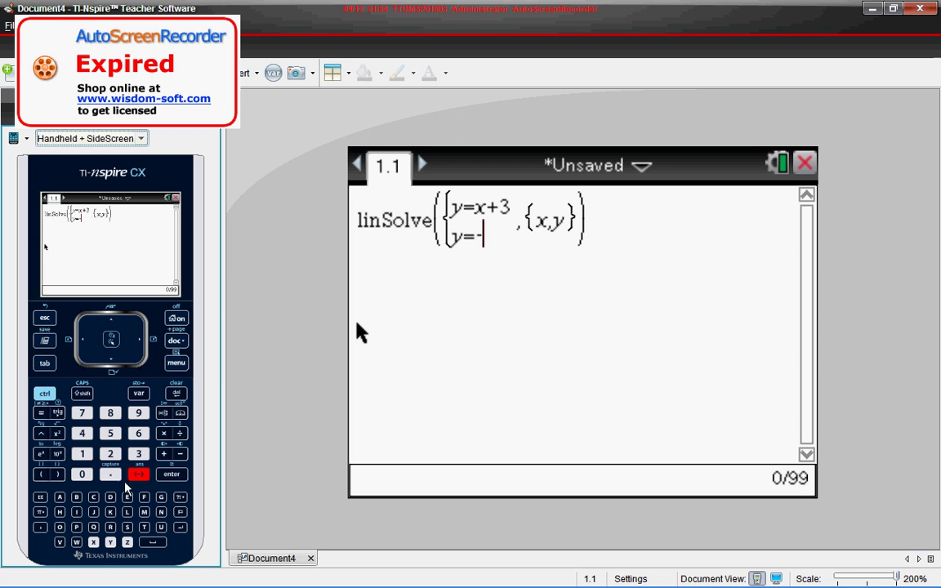
pyautogui.click(93, 542)
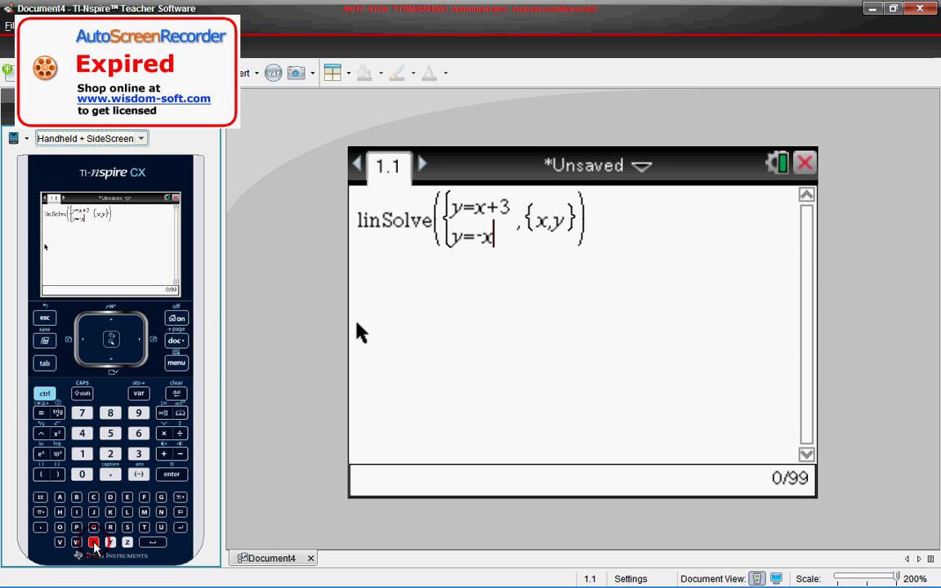
pyautogui.click(163, 454)
pyautogui.click(86, 454)
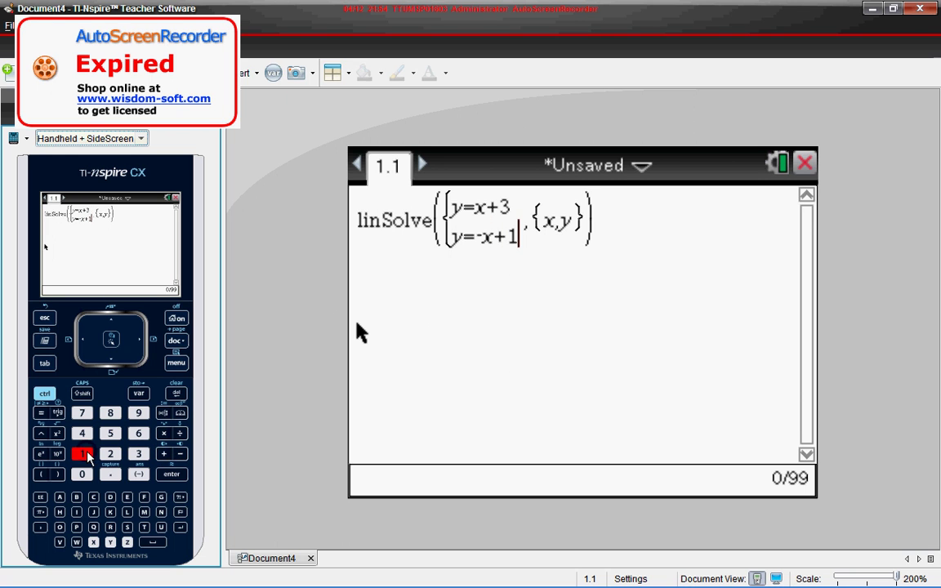
pyautogui.click(140, 413)
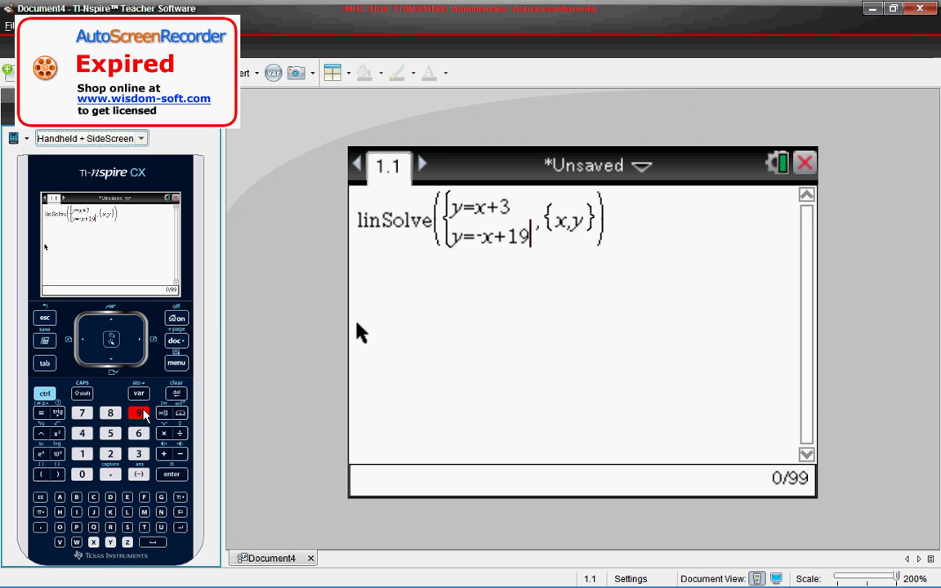
pyautogui.click(171, 475)
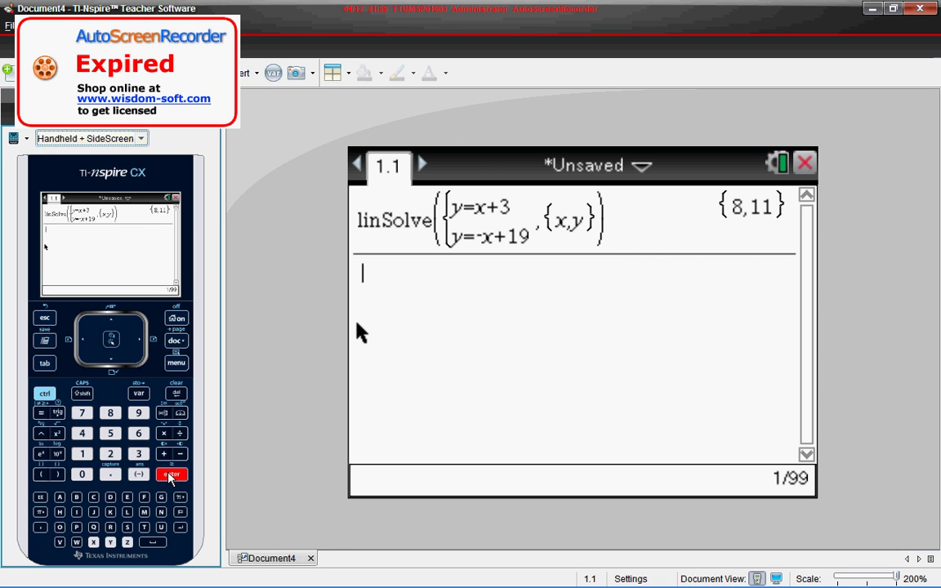
pyautogui.hotkey('alt', 'Tab')
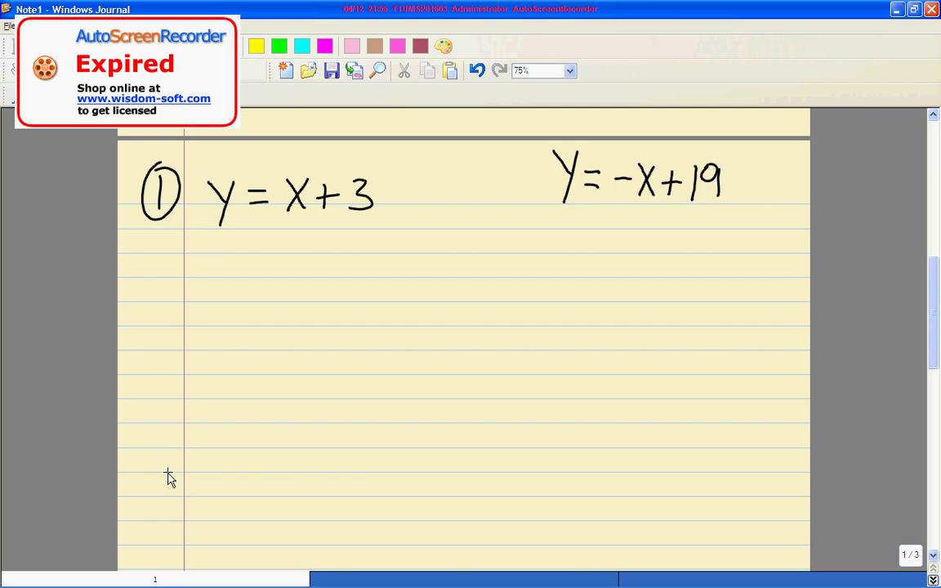
# Scroll the Journal note to 2x−y=−5 and −2x−y=−1, then return to the calculator
pyautogui.moveTo(932, 312); pyautogui.dragTo(940, 465)
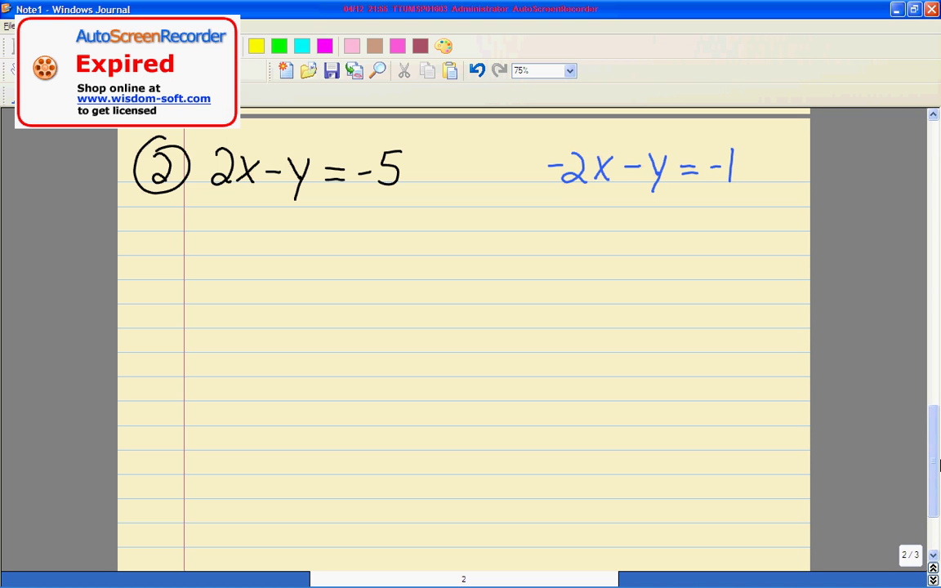
pyautogui.hotkey('alt', 'Tab')
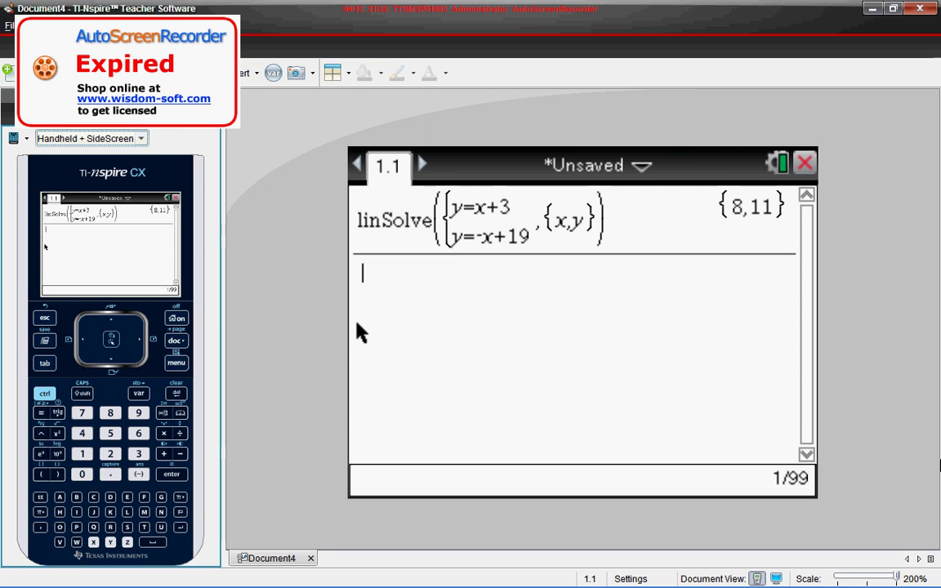
# Insert another 2-equation linSolve template in x, y below the {8,11} result
pyautogui.click(176, 365)
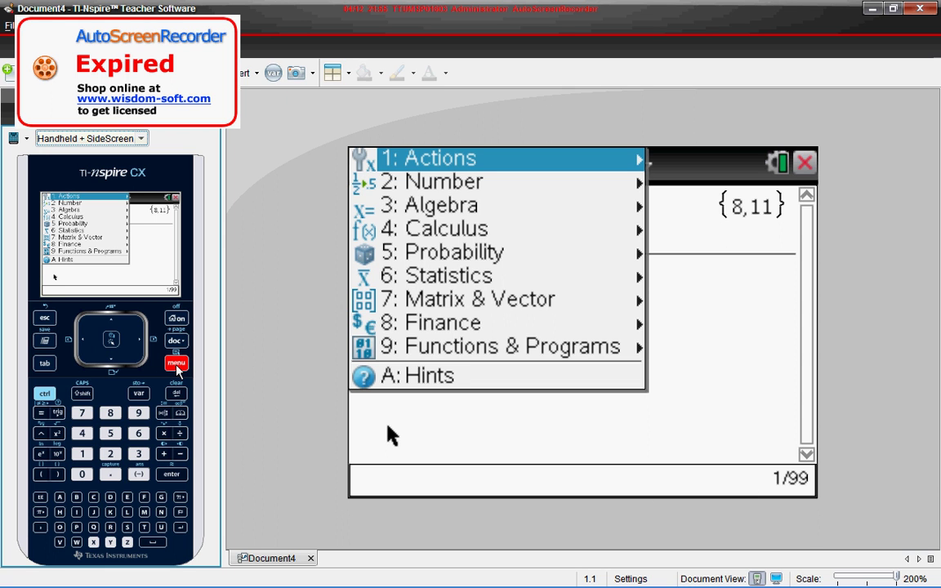
pyautogui.click(439, 208)
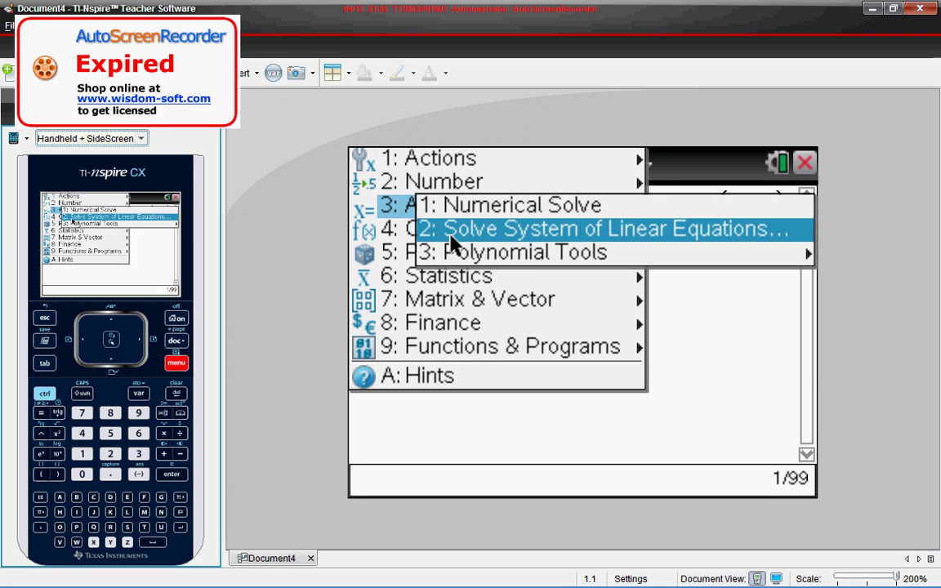
pyautogui.click(450, 235)
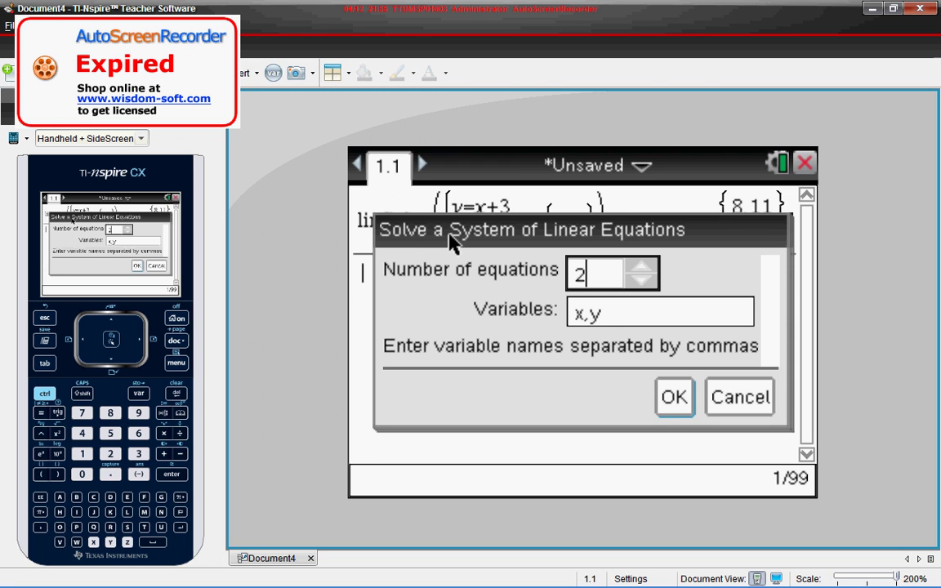
pyautogui.click(674, 397)
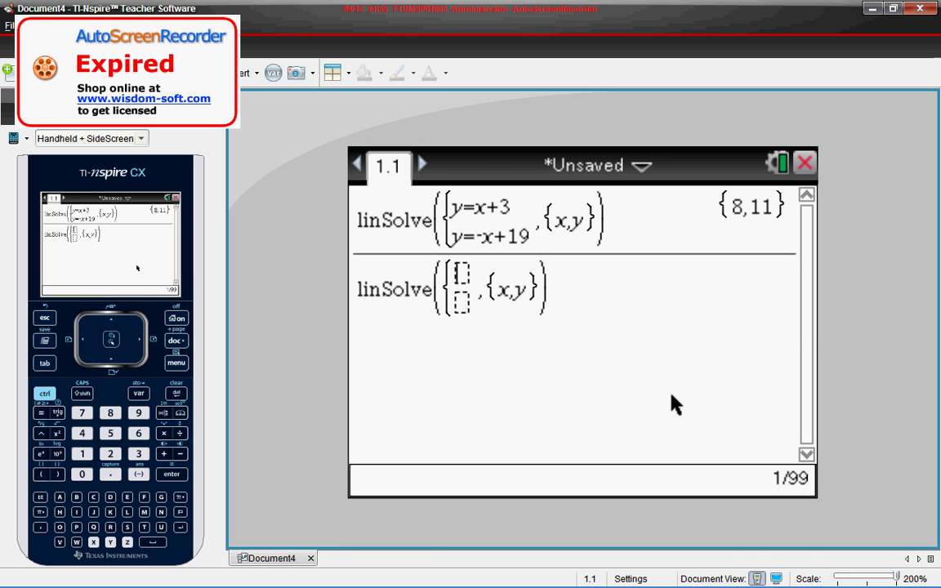
# Check the second system in the Journal note and return to the calculator
pyautogui.hotkey('alt', 'Tab')
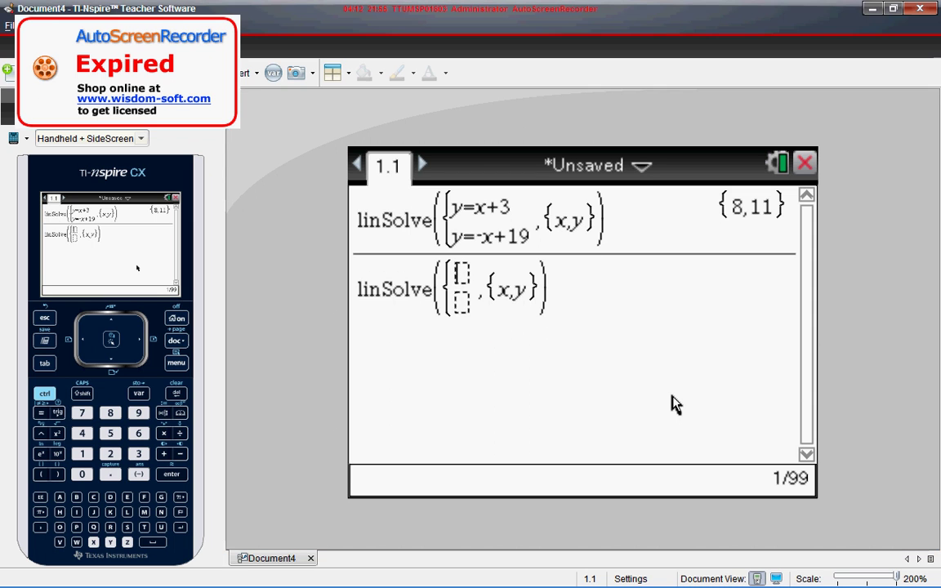
pyautogui.hotkey('alt', 'Tab')
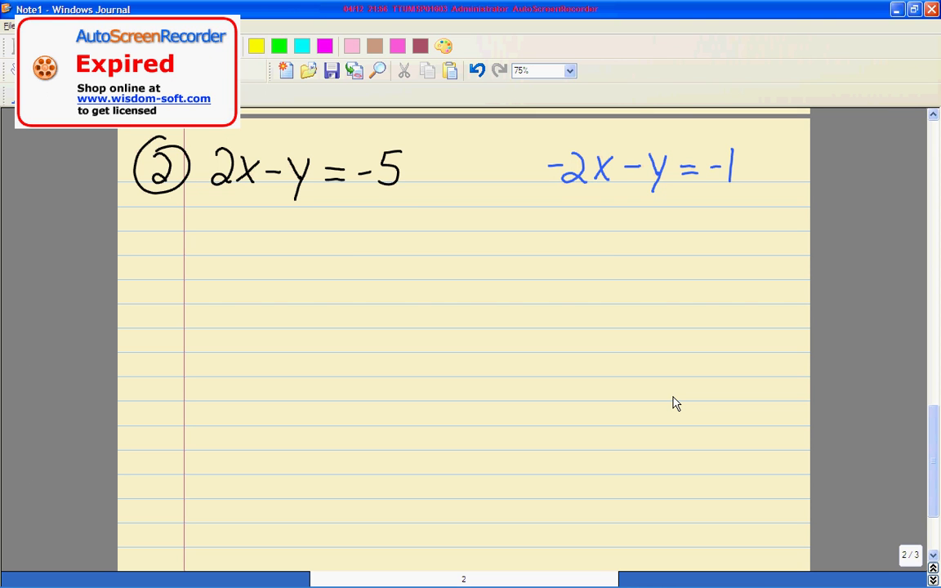
pyautogui.hotkey('alt', 'Tab')
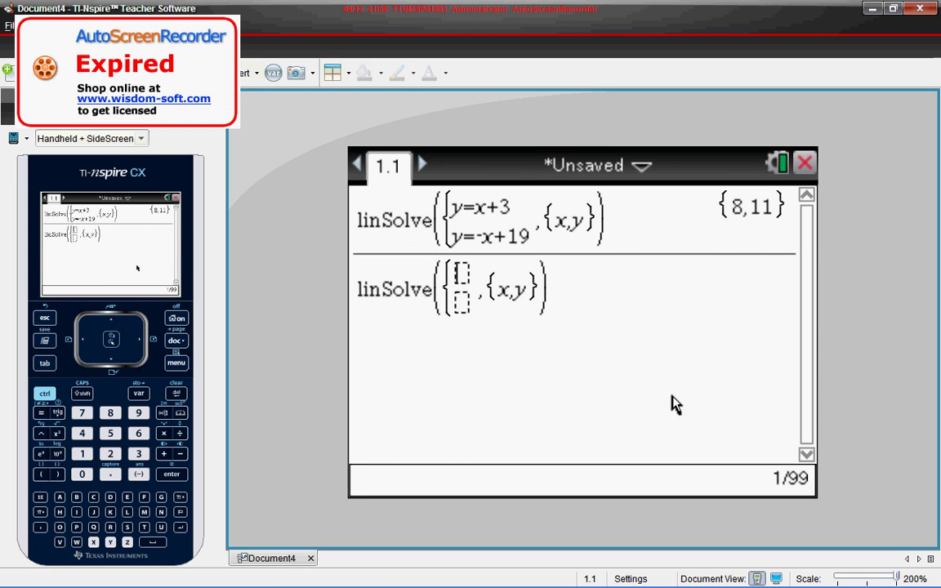
# Enter 2x-y=-5 in the first slot using the handheld keypad
pyautogui.click(110, 454)
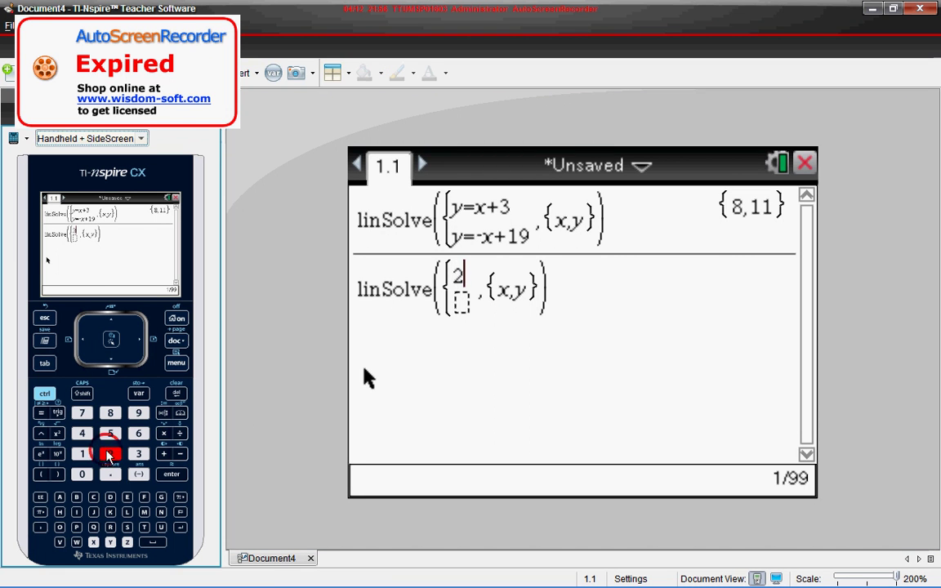
pyautogui.click(94, 542)
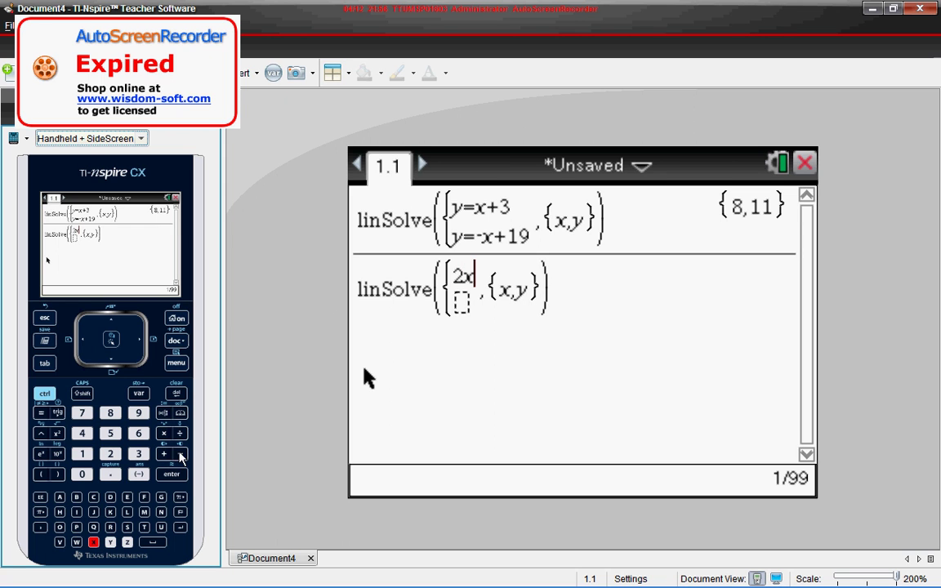
pyautogui.click(180, 453)
pyautogui.click(111, 542)
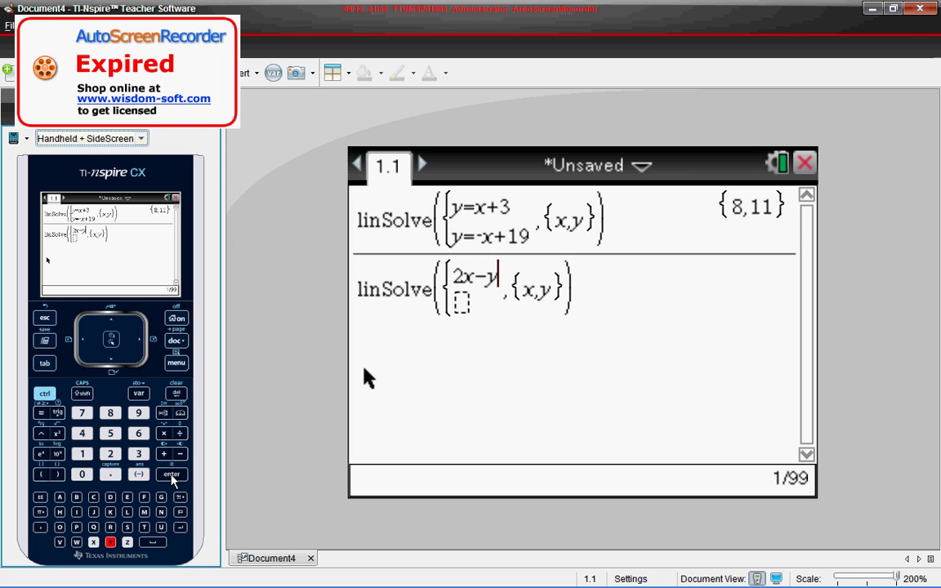
pyautogui.click(40, 414)
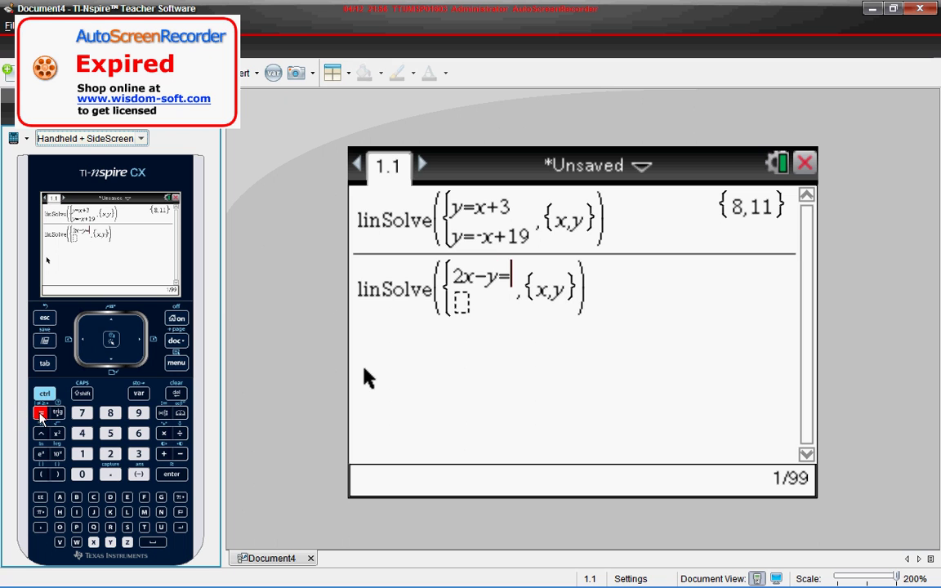
pyautogui.click(136, 475)
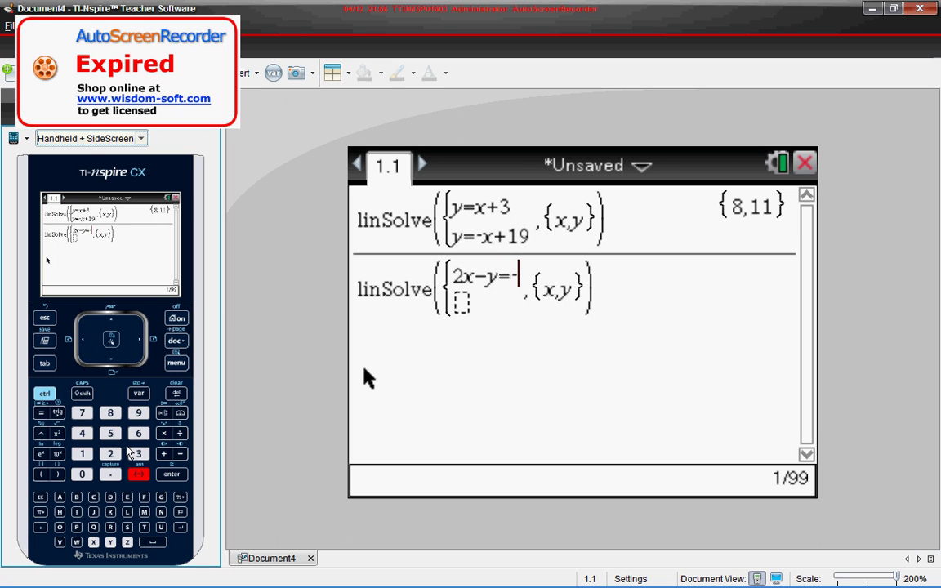
pyautogui.click(112, 434)
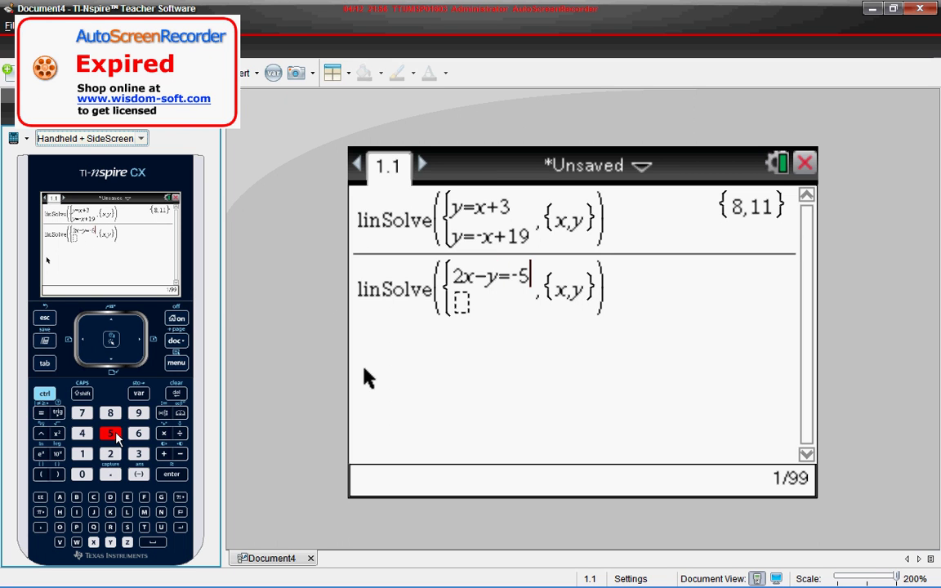
# In the empty second slot, enter −2x after checking the handwritten notes
pyautogui.click(459, 304)
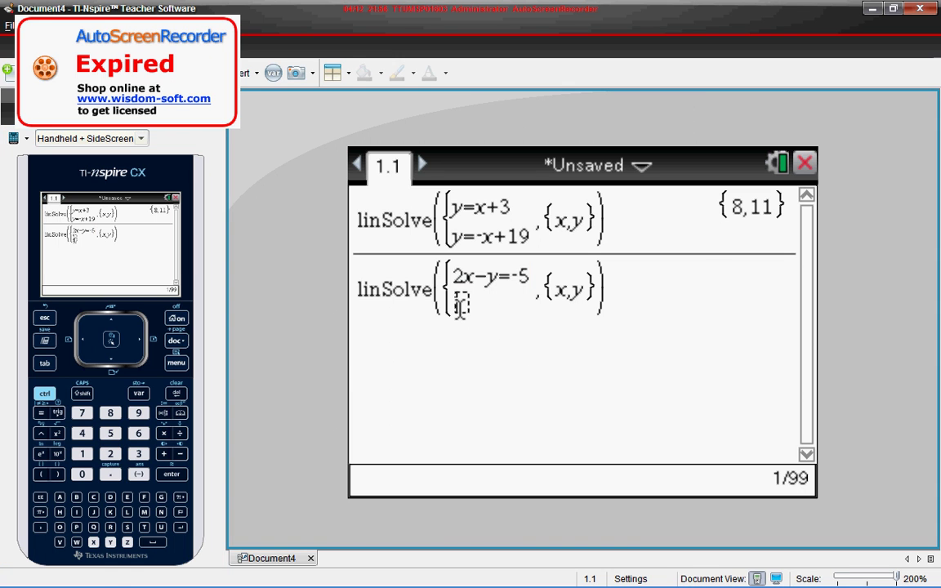
pyautogui.hotkey('alt', 'Tab')
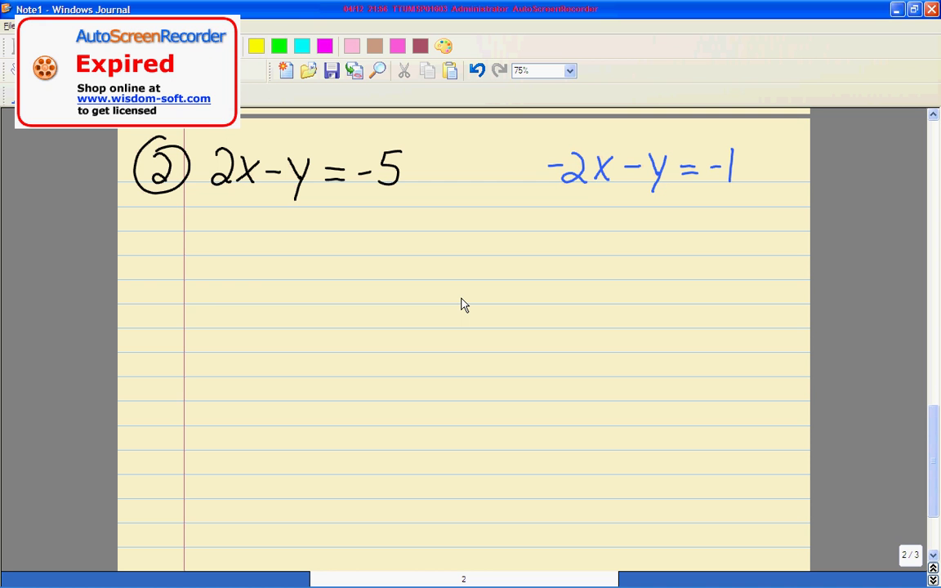
pyautogui.hotkey('alt', 'Tab')
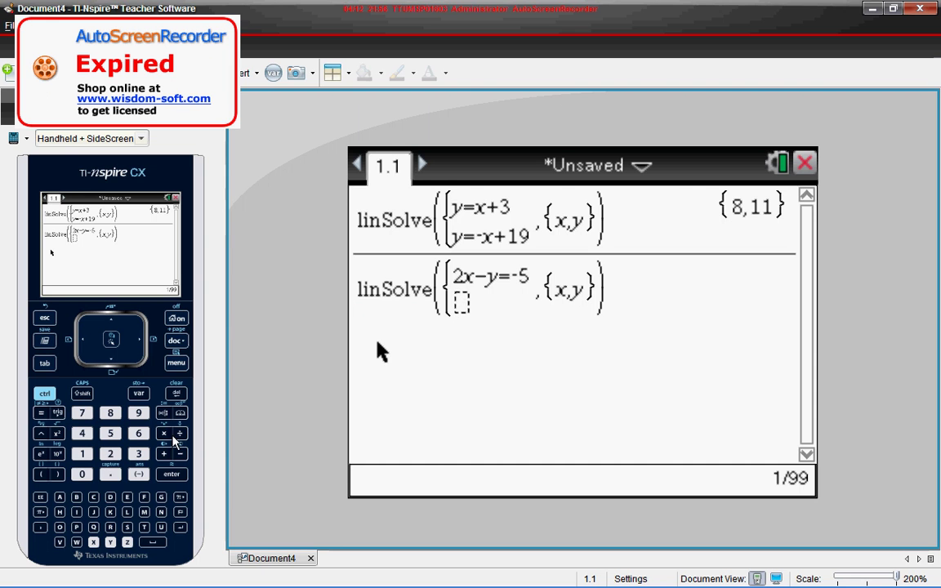
pyautogui.click(140, 474)
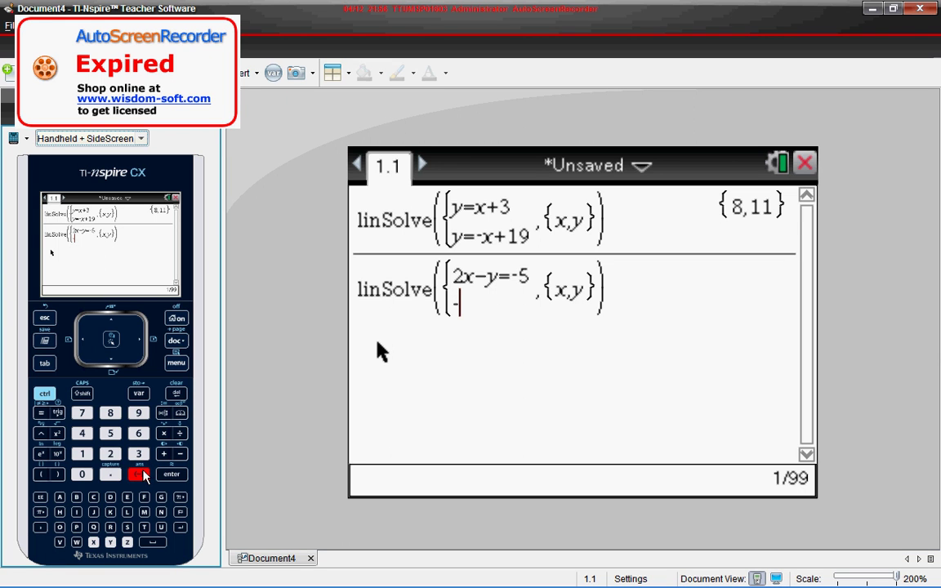
pyautogui.click(110, 453)
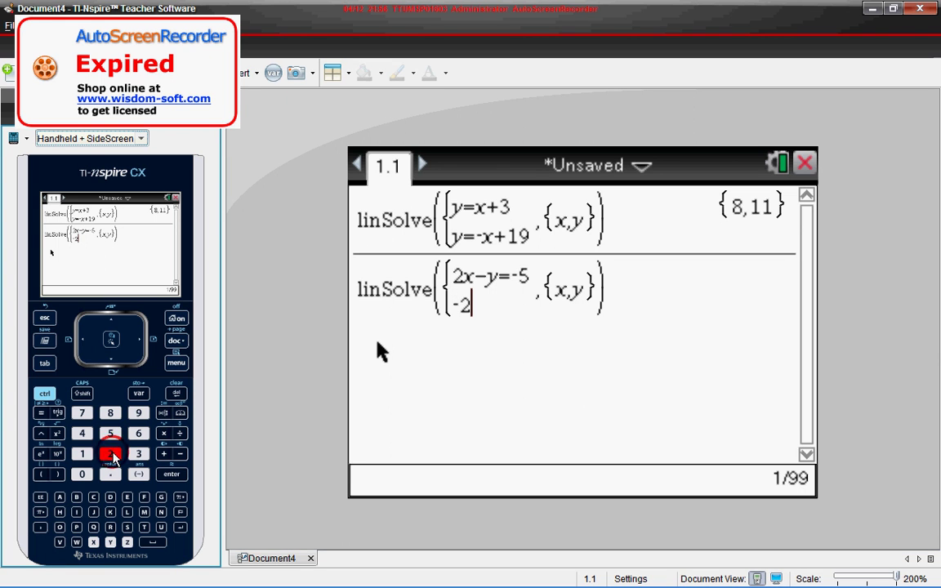
pyautogui.click(94, 542)
# Complete the second equation as −2x−y=−1
pyautogui.hotkey('alt', 'Tab')
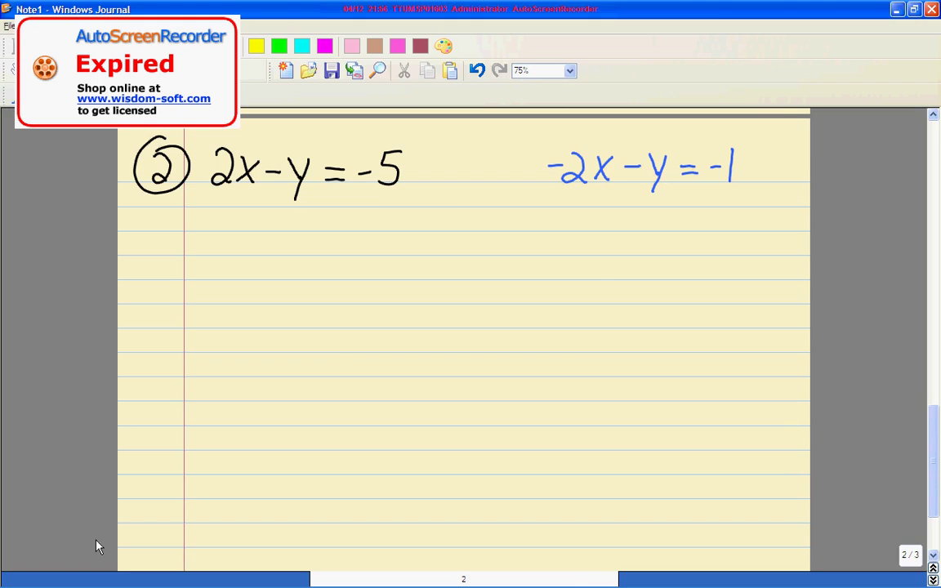
pyautogui.hotkey('alt', 'Tab')
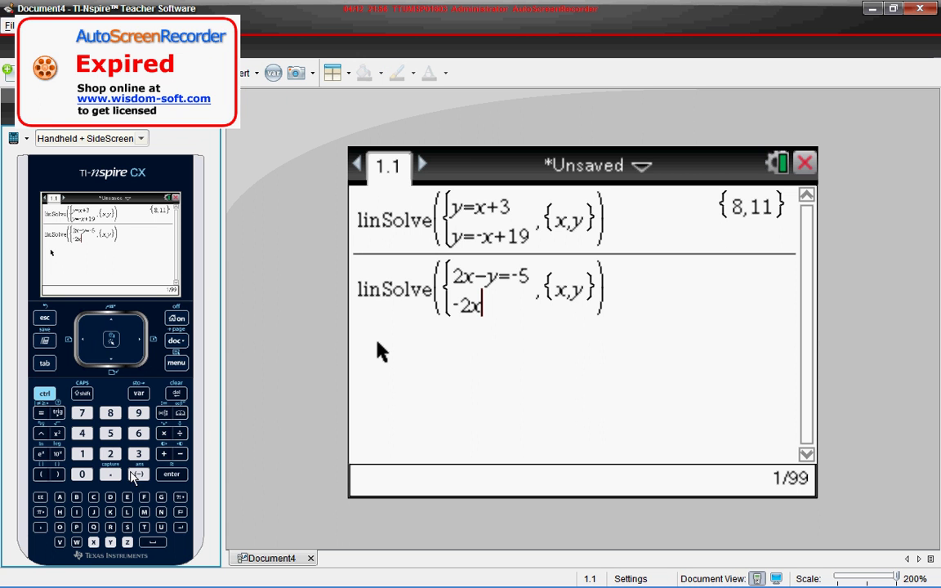
pyautogui.click(180, 453)
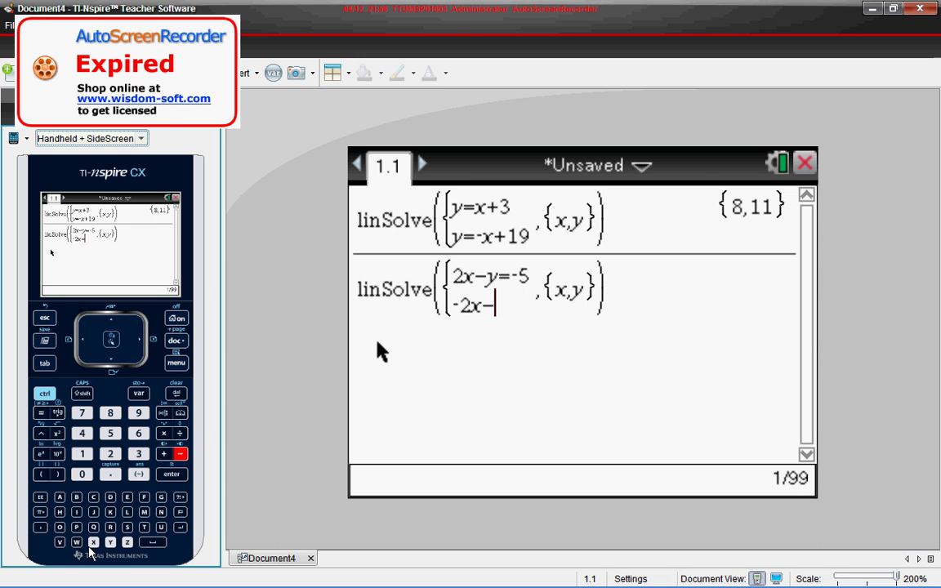
pyautogui.click(110, 541)
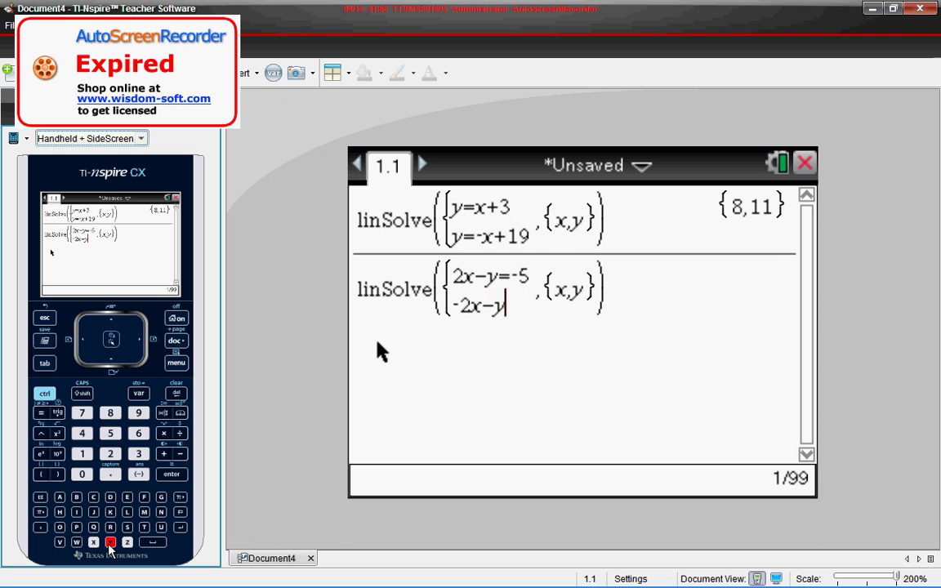
pyautogui.click(40, 413)
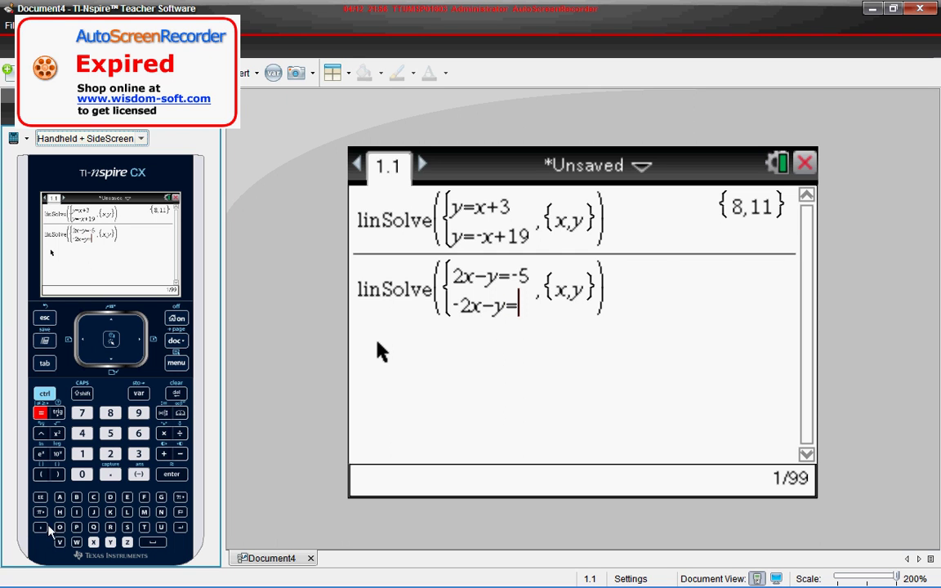
pyautogui.click(180, 456)
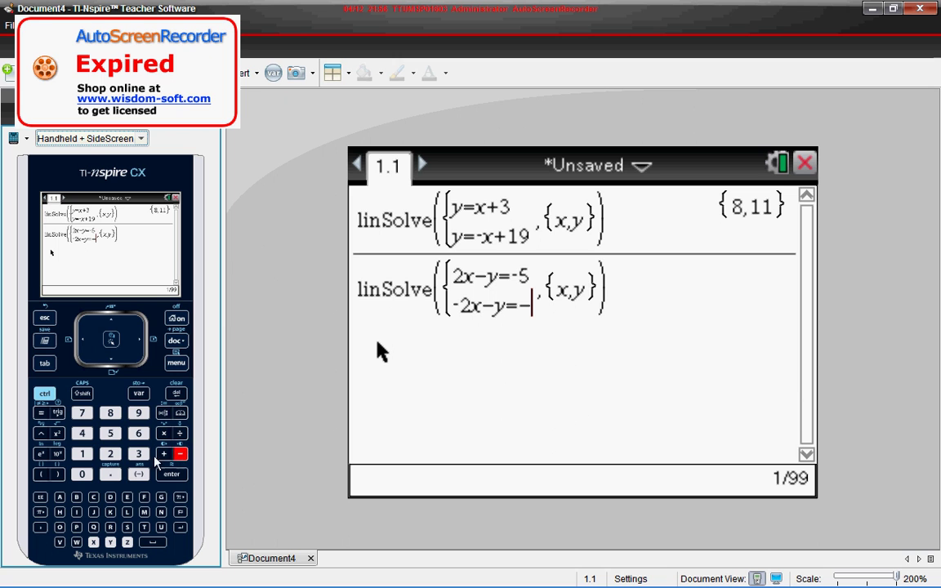
pyautogui.click(85, 455)
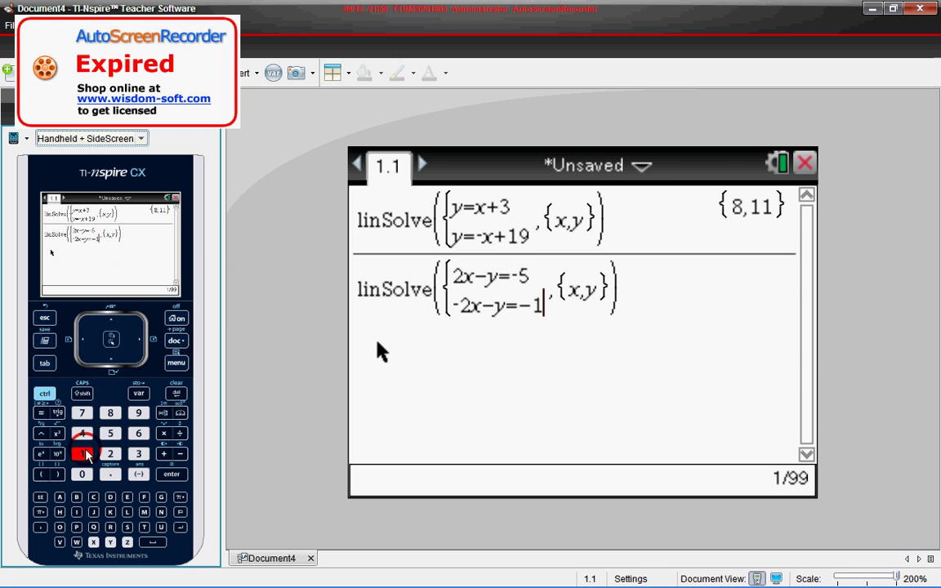
# Evaluate linSolve for 2x−y=−5 and −2x−y=−1, returning {-1,3}
pyautogui.click(173, 476)
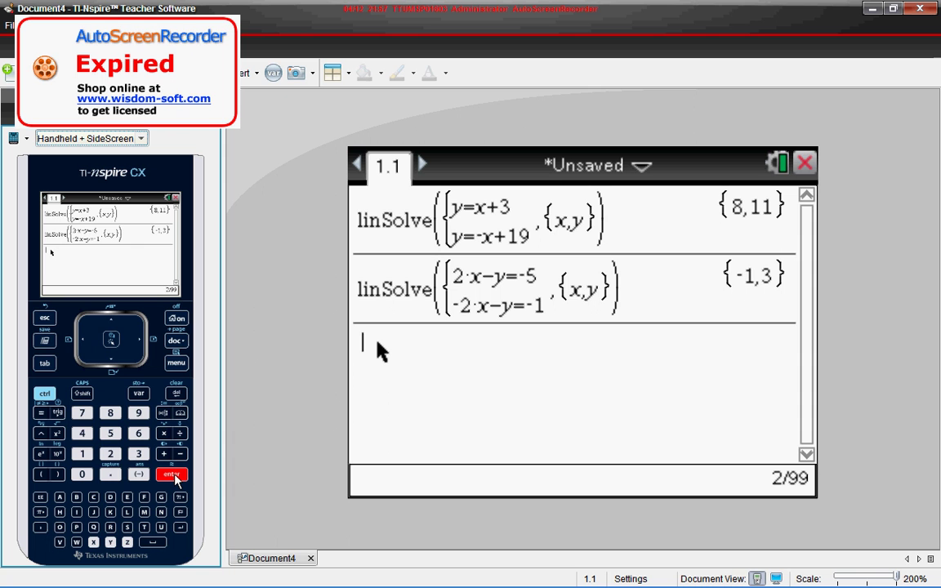
pyautogui.hotkey('alt', 'Tab')
pyautogui.hotkey('alt', 'Tab')
pyautogui.hotkey('alt', 'Tab')
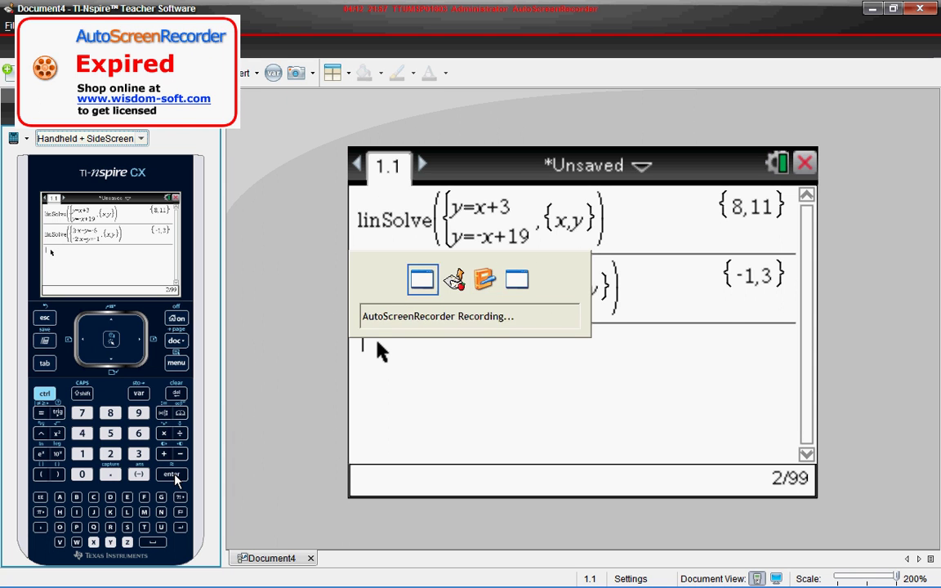
pyautogui.hotkey('alt', 'Tab')
pyautogui.hotkey('alt', 'Tab')
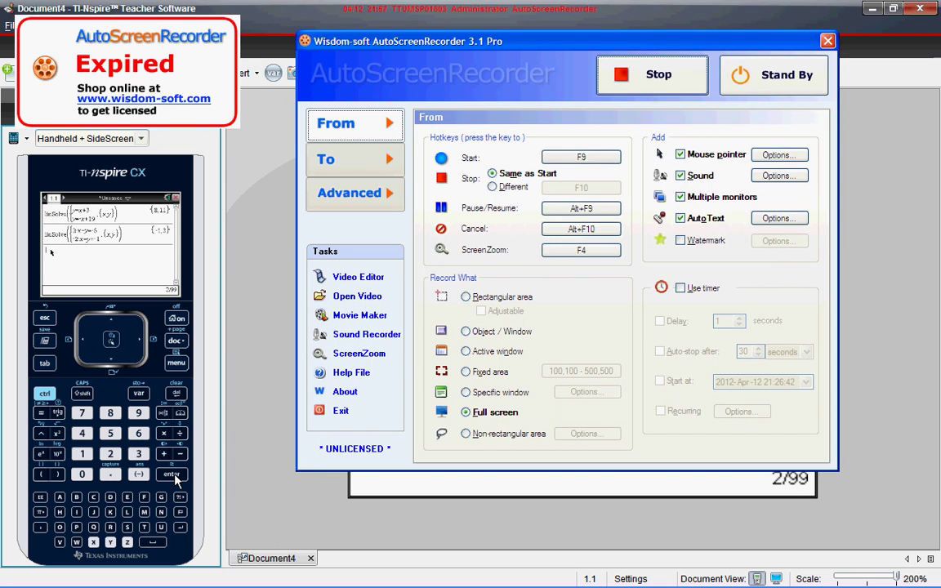
pyautogui.hotkey('alt', 'Tab')
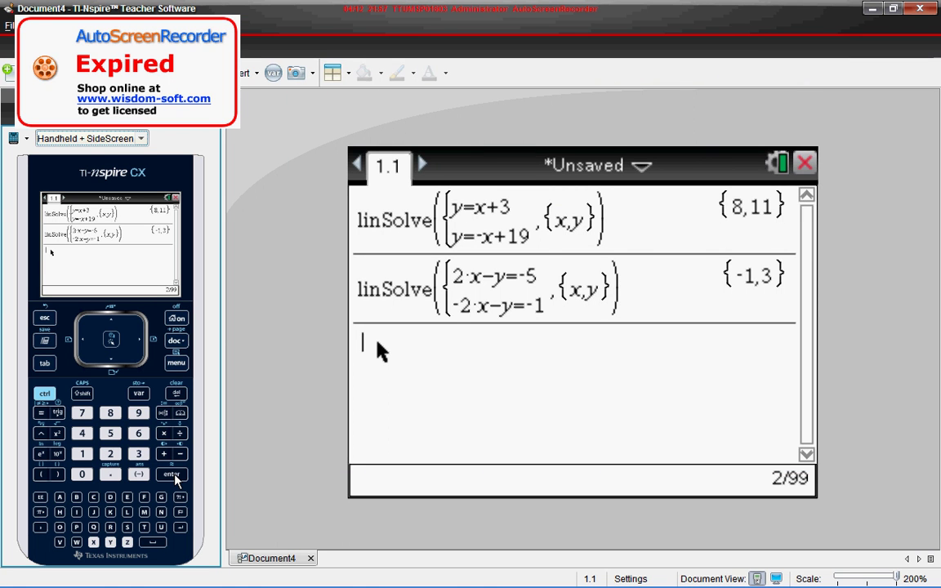
# Insert an Algebra > Solve System of Linear Equations template with 2 equations in x, y
pyautogui.click(177, 364)
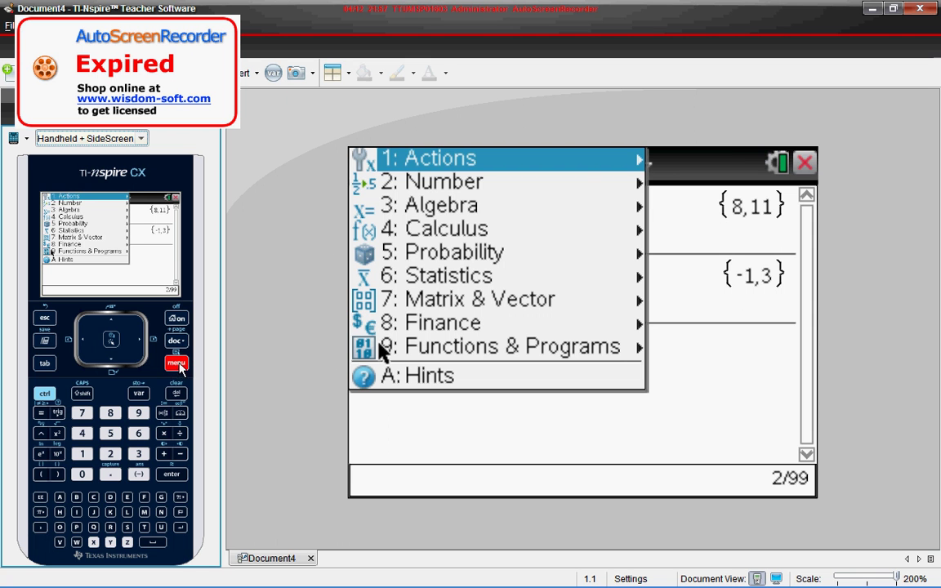
pyautogui.moveTo(479, 205)
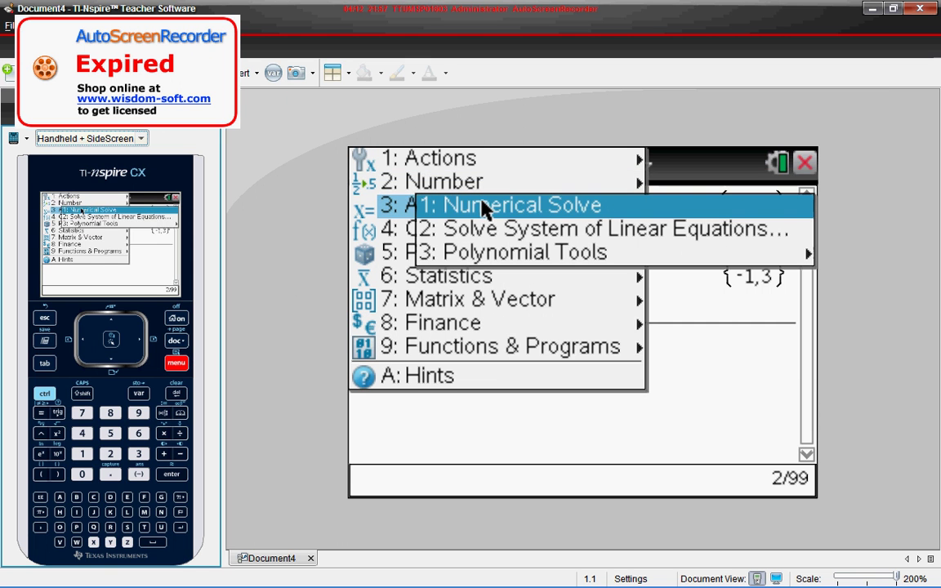
pyautogui.click(506, 234)
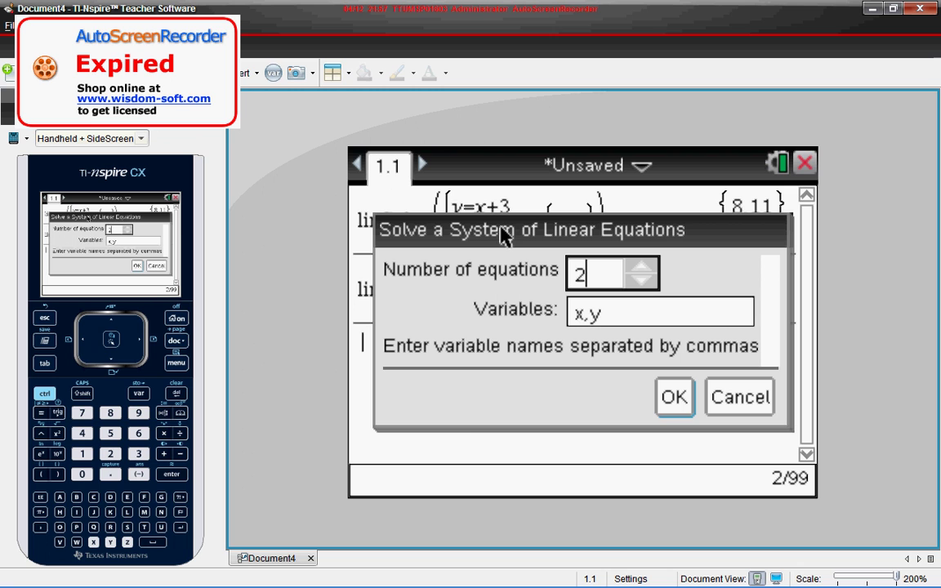
pyautogui.click(676, 399)
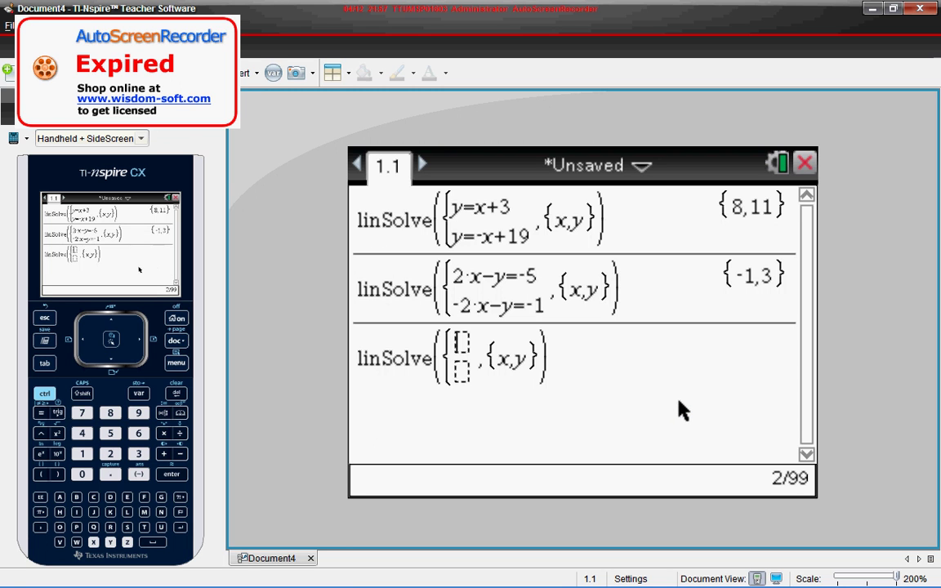